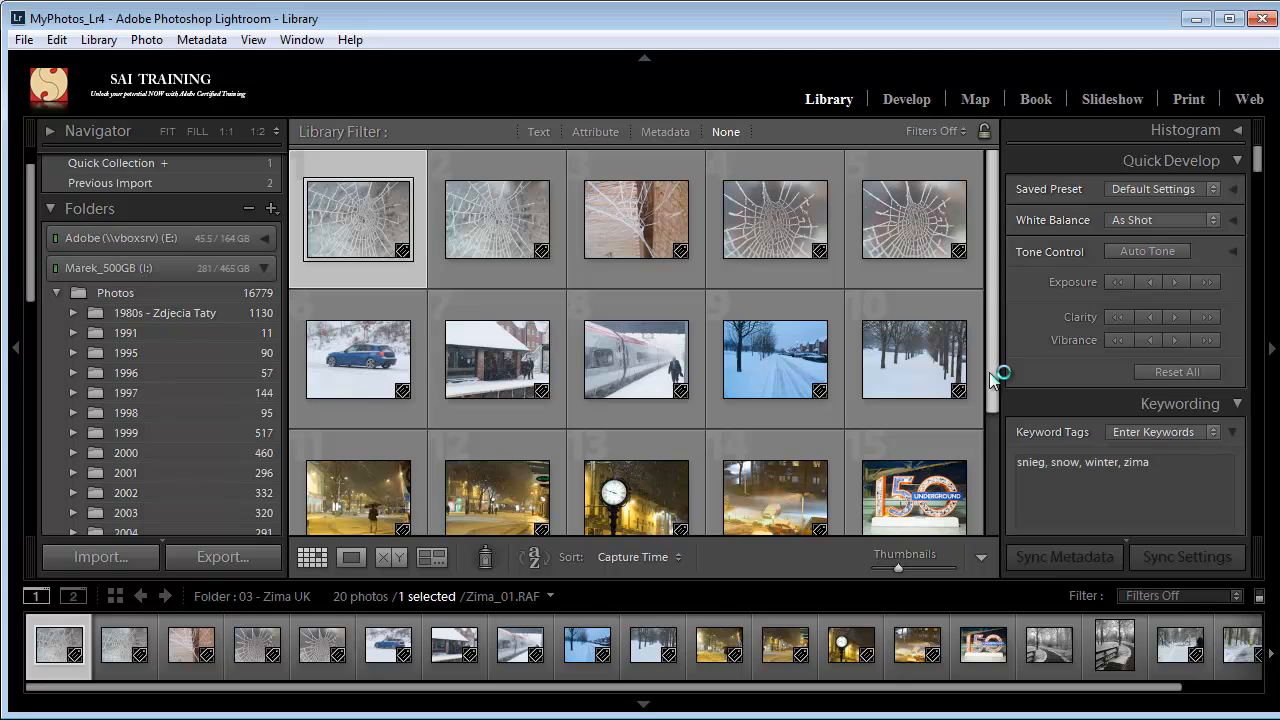
Locate the Zima_15 photo's file in Explorer, look through the 03 - Zima UK folder, and close the window.
scroll(45, 380, down, 5)
drag(43, 375, 33, 399)
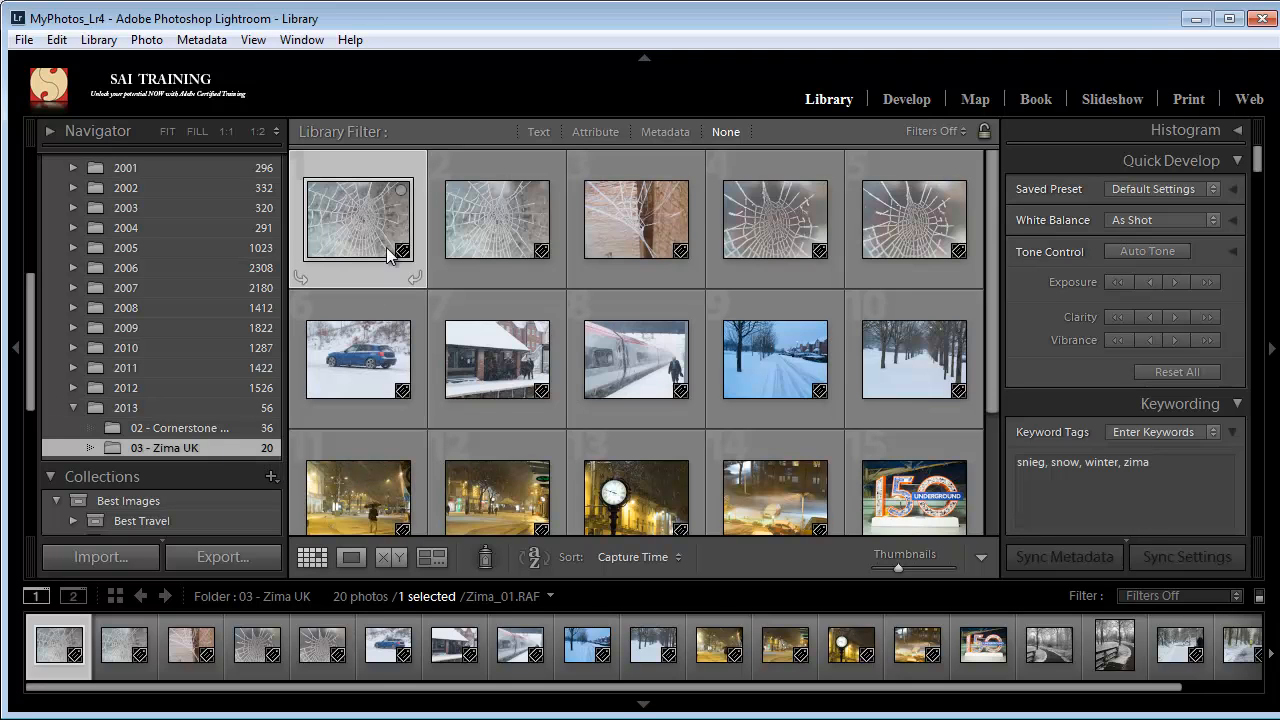
click(903, 491)
scroll(997, 334, down, 3)
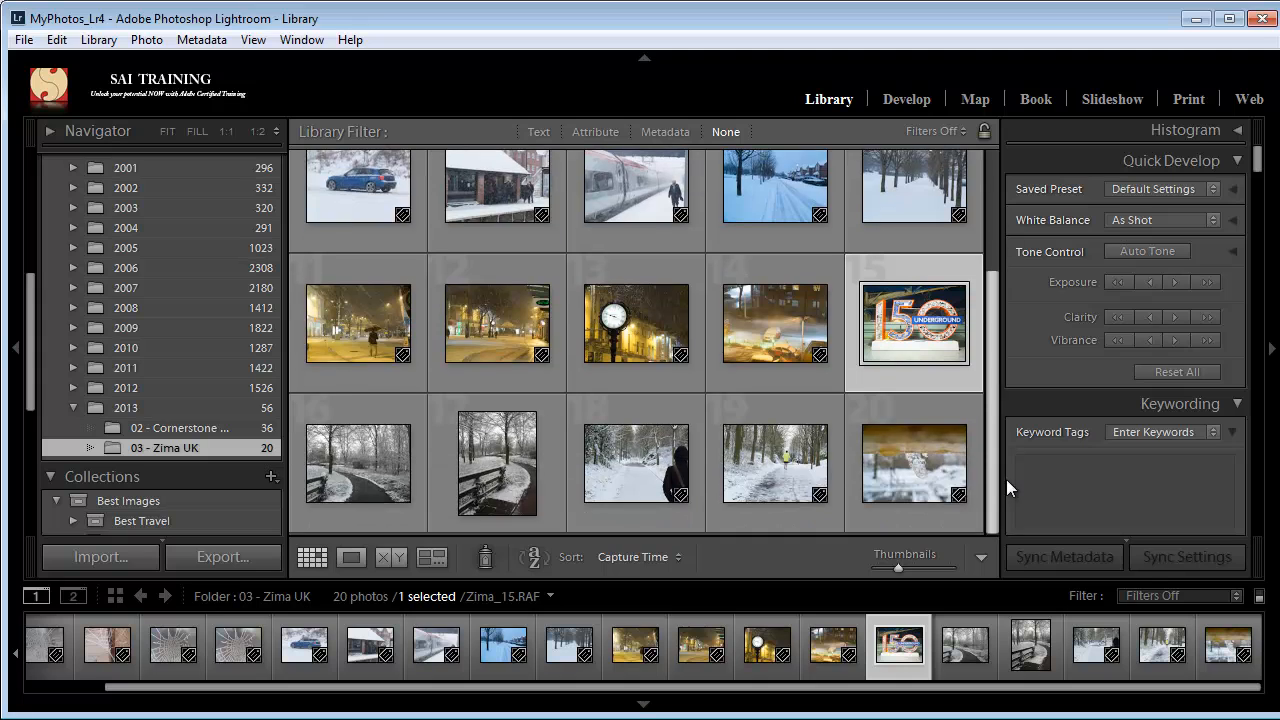
right_click(912, 343)
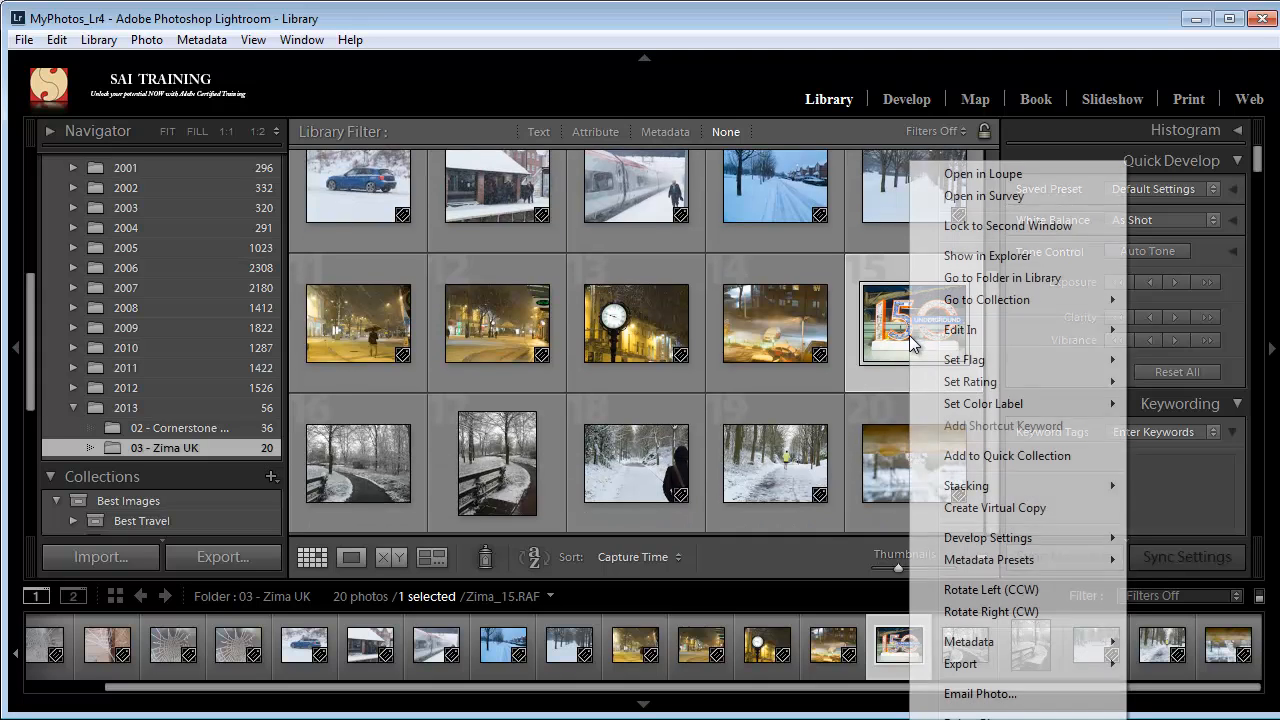
click(980, 258)
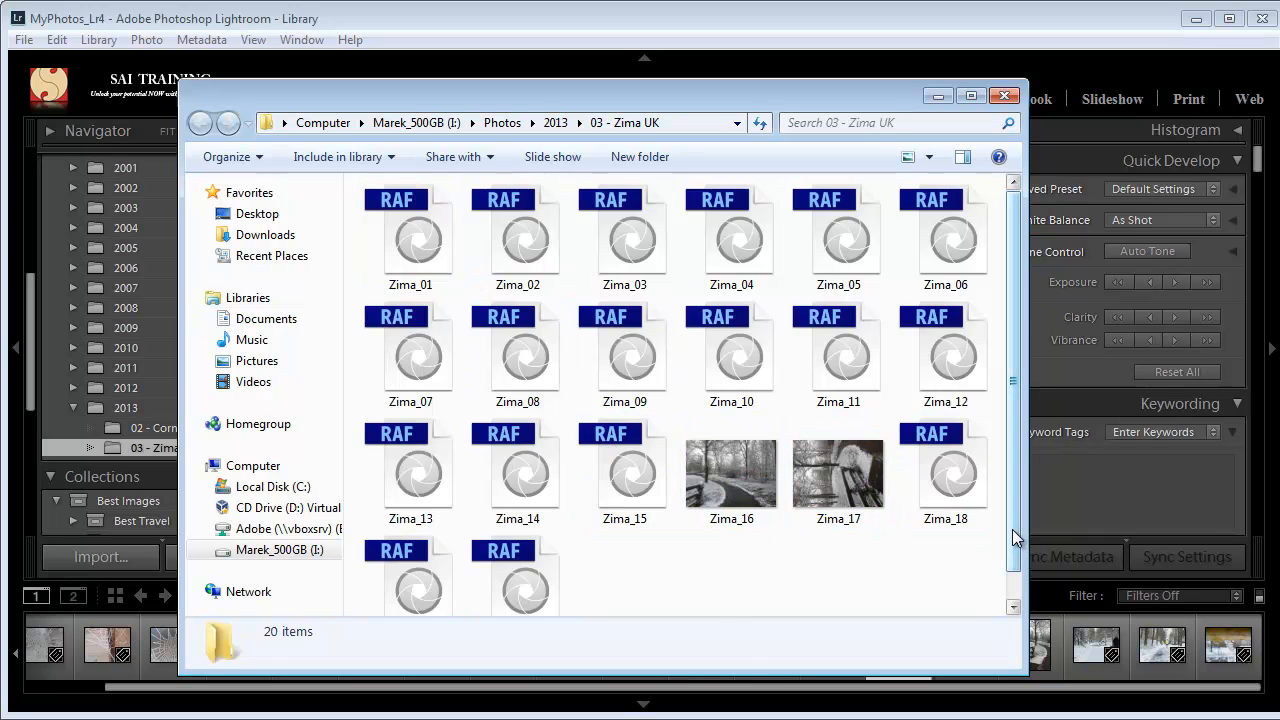
drag(1013, 530, 1013, 498)
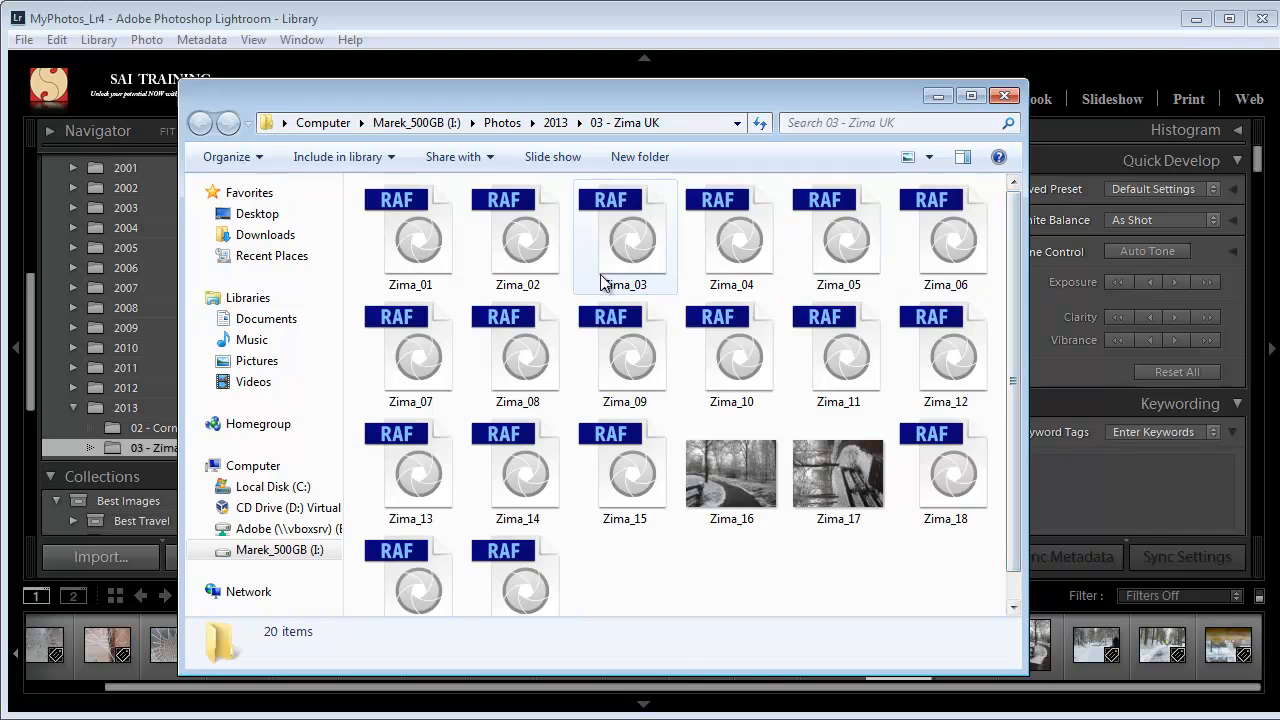
click(1004, 95)
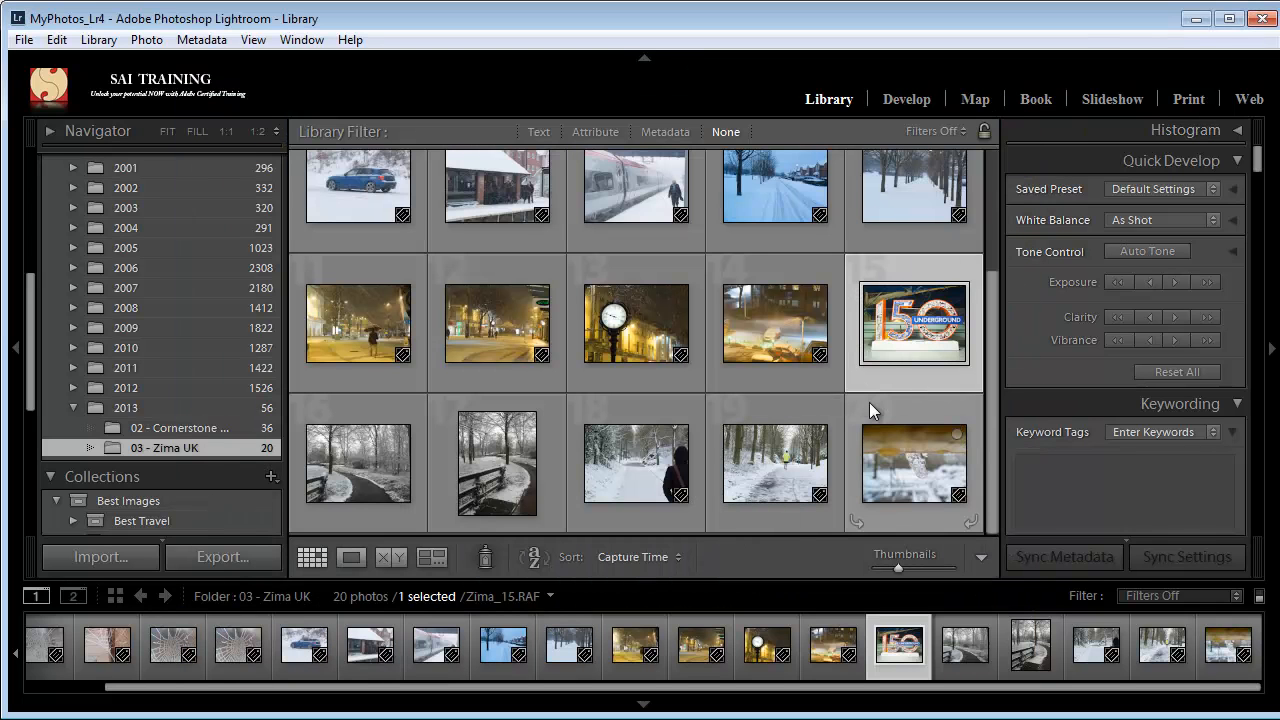
Open the 150 Underground photo in the Develop module and hide the filmstrip.
double_click(888, 335)
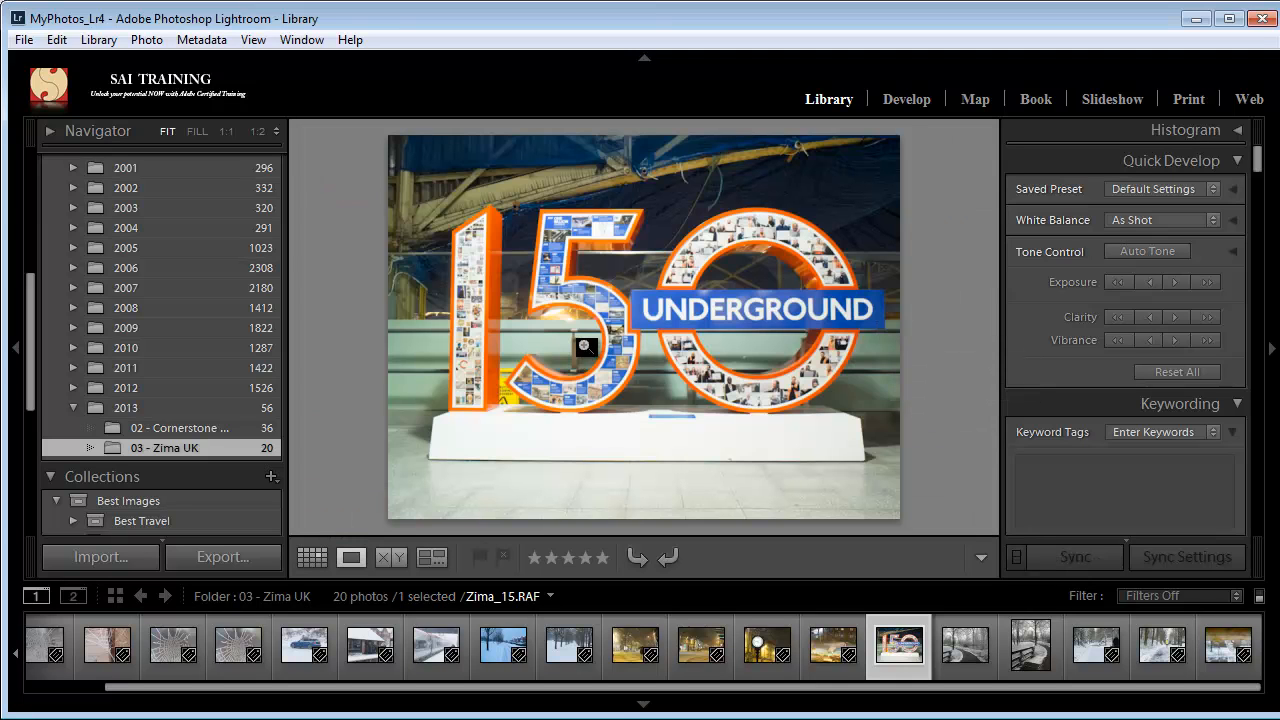
click(906, 98)
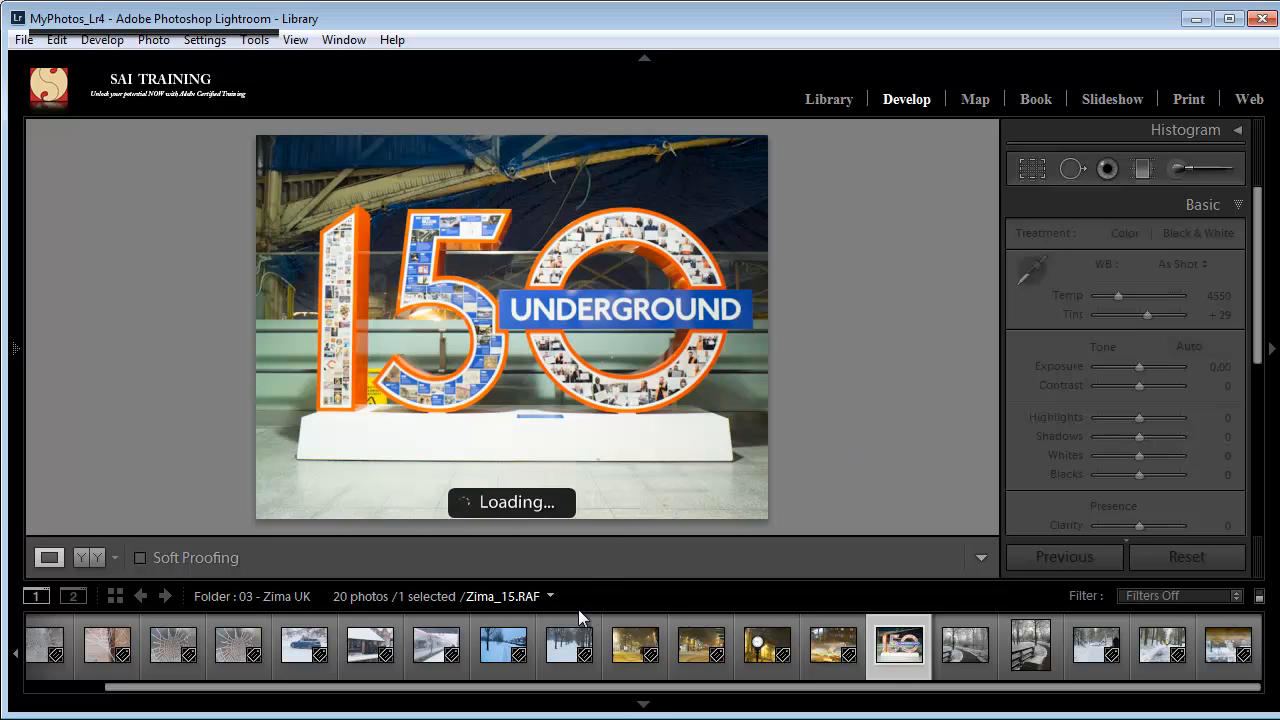
click(643, 705)
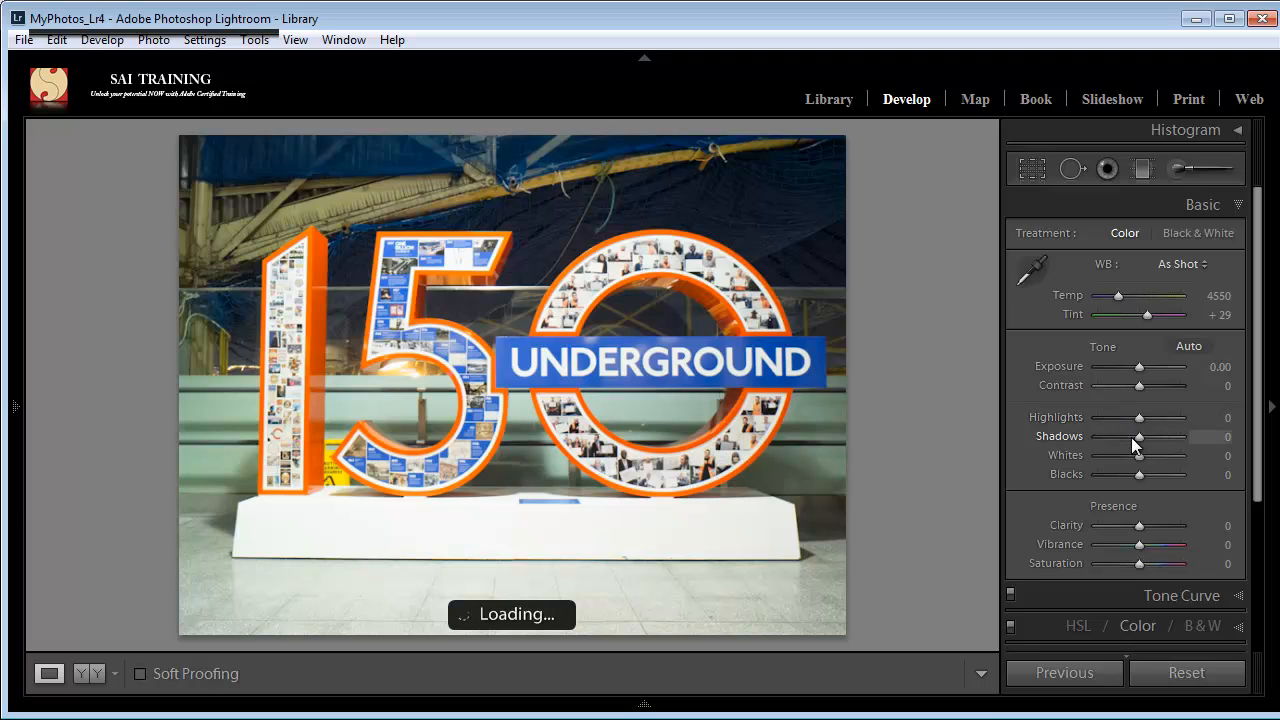
Set the photo's Highlights and Whites to -100, Blacks to -57, Exposure to +0.24 and Clarity to +36.
drag(1139, 418, 1113, 476)
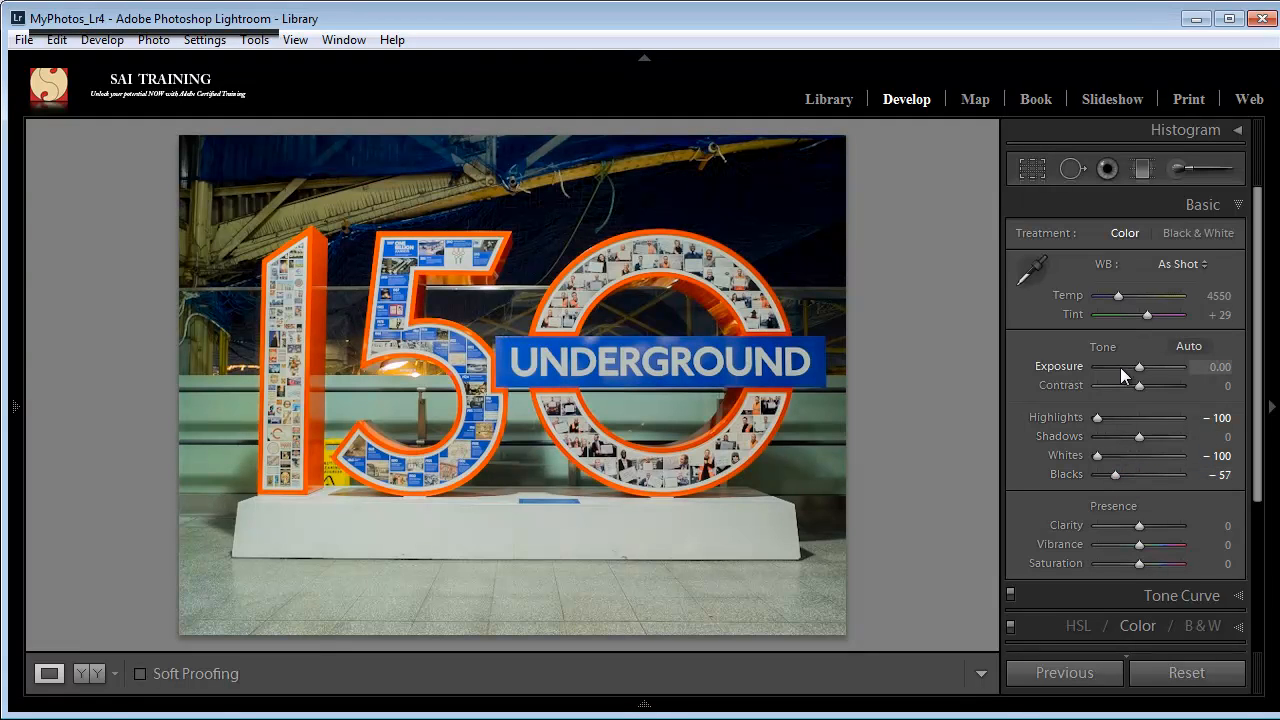
drag(1138, 368, 1140, 368)
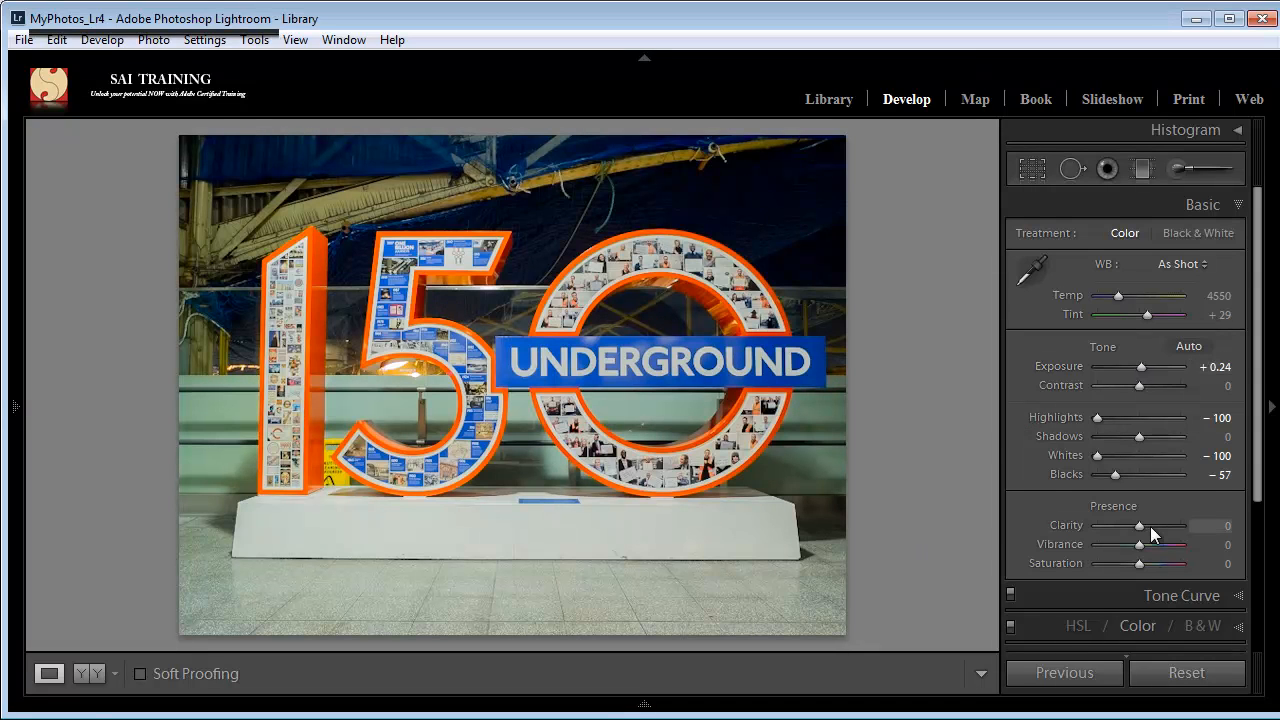
drag(1150, 526, 1155, 528)
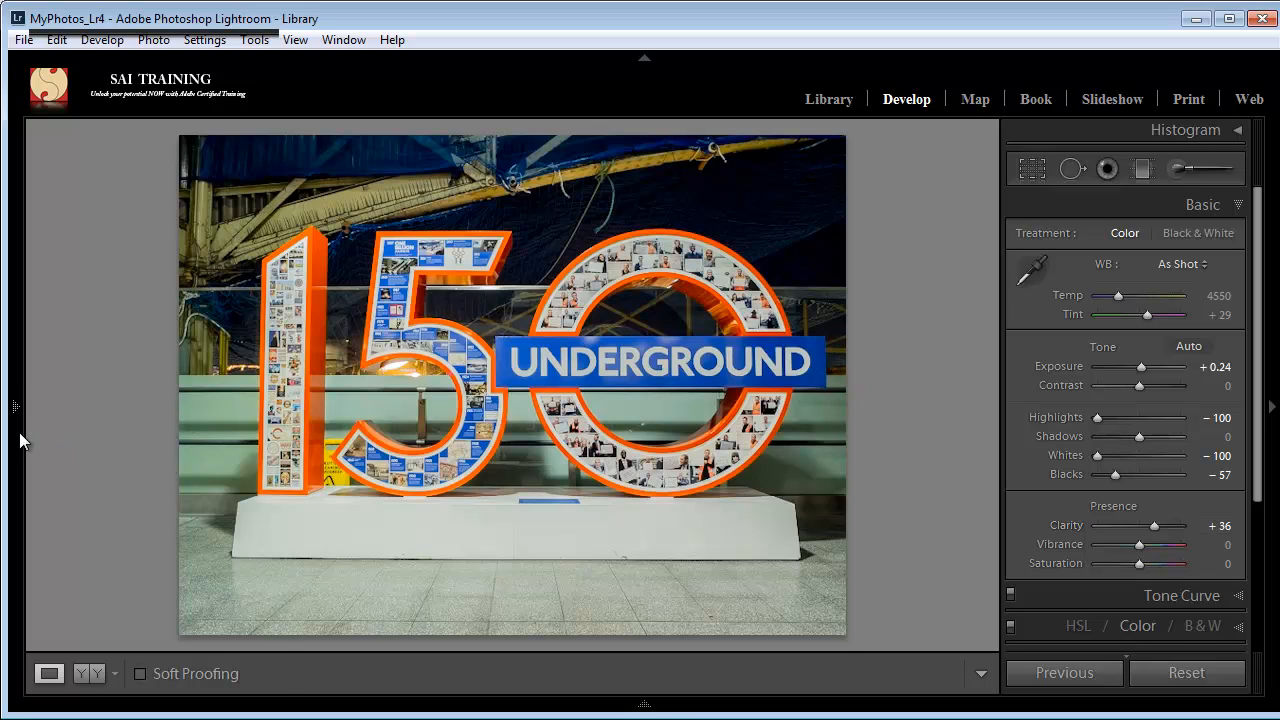
Review the photo's edit history and return to the Library grid view.
mouse_move(19, 432)
drag(27, 448, 47, 570)
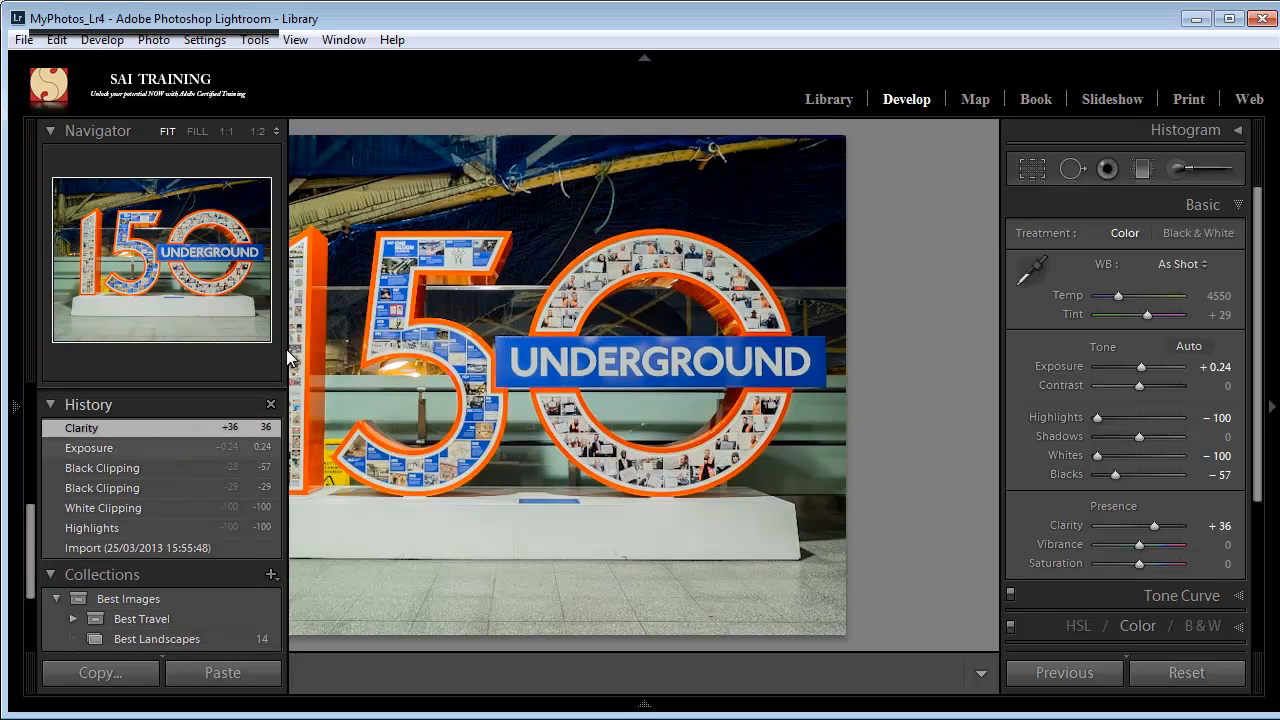
click(817, 100)
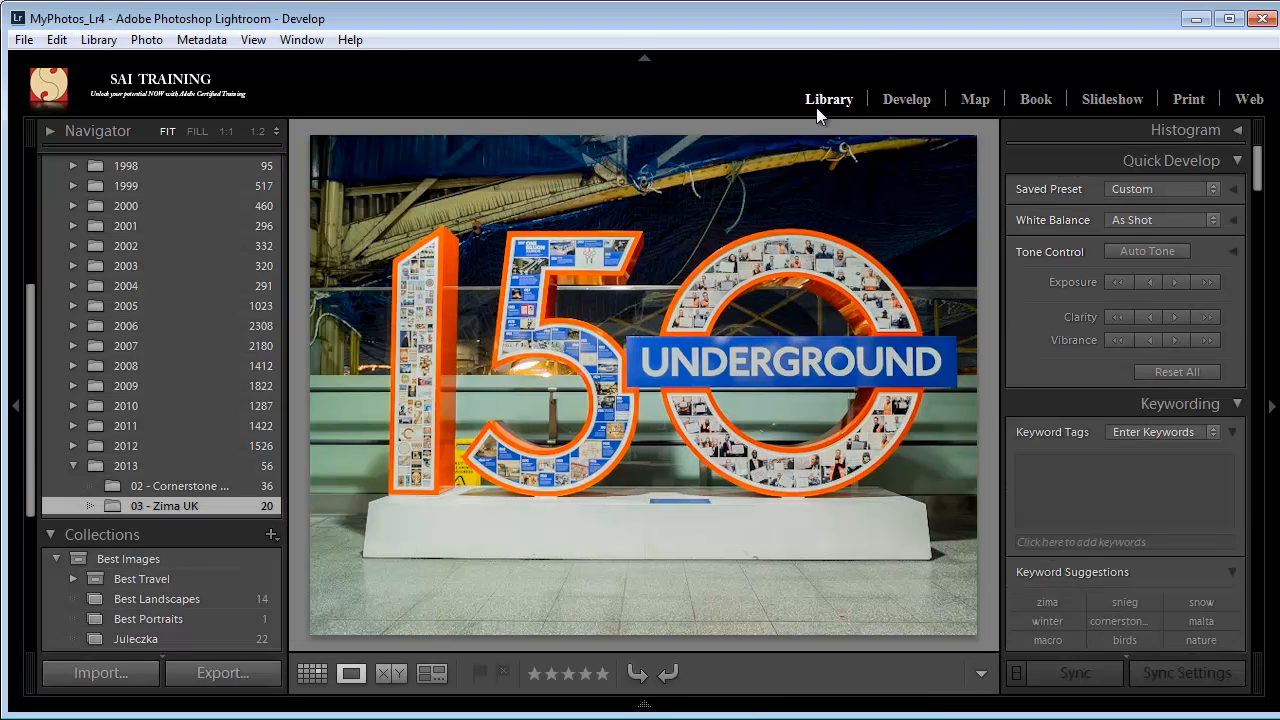
key(g)
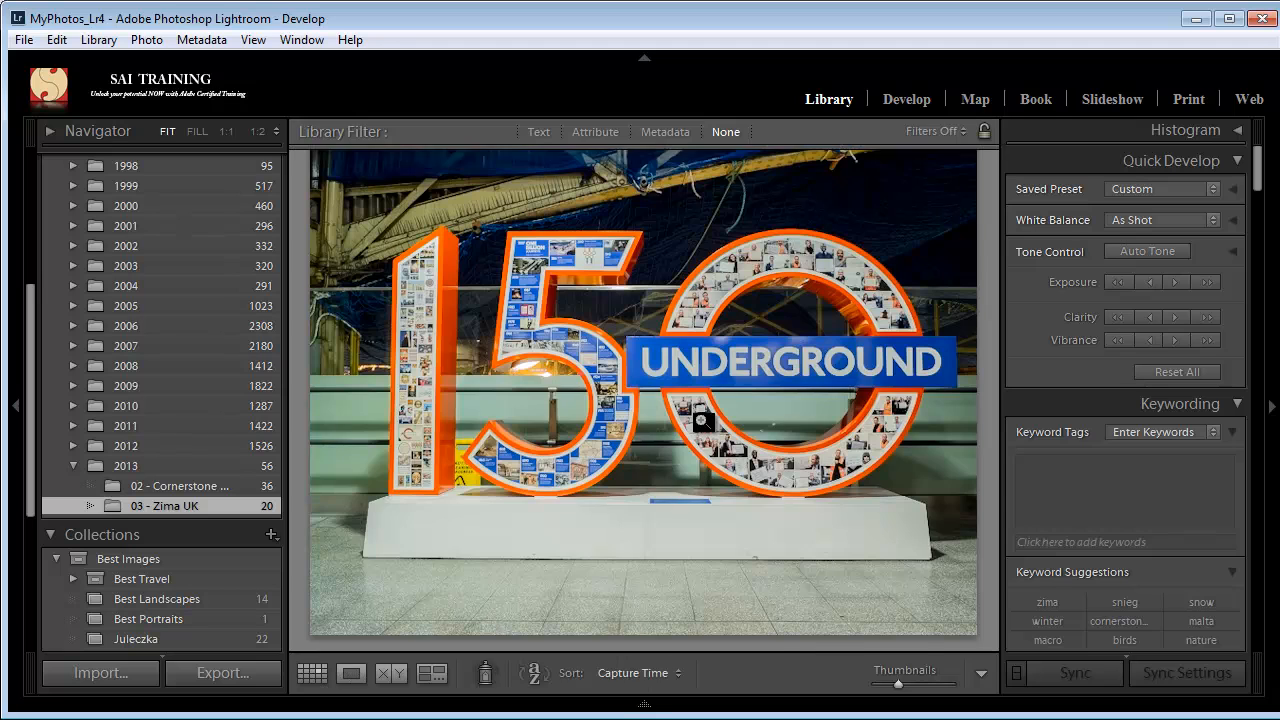
Show the edited Zima_15 photo in Explorer, check its folder for new files, and close the window.
right_click(905, 438)
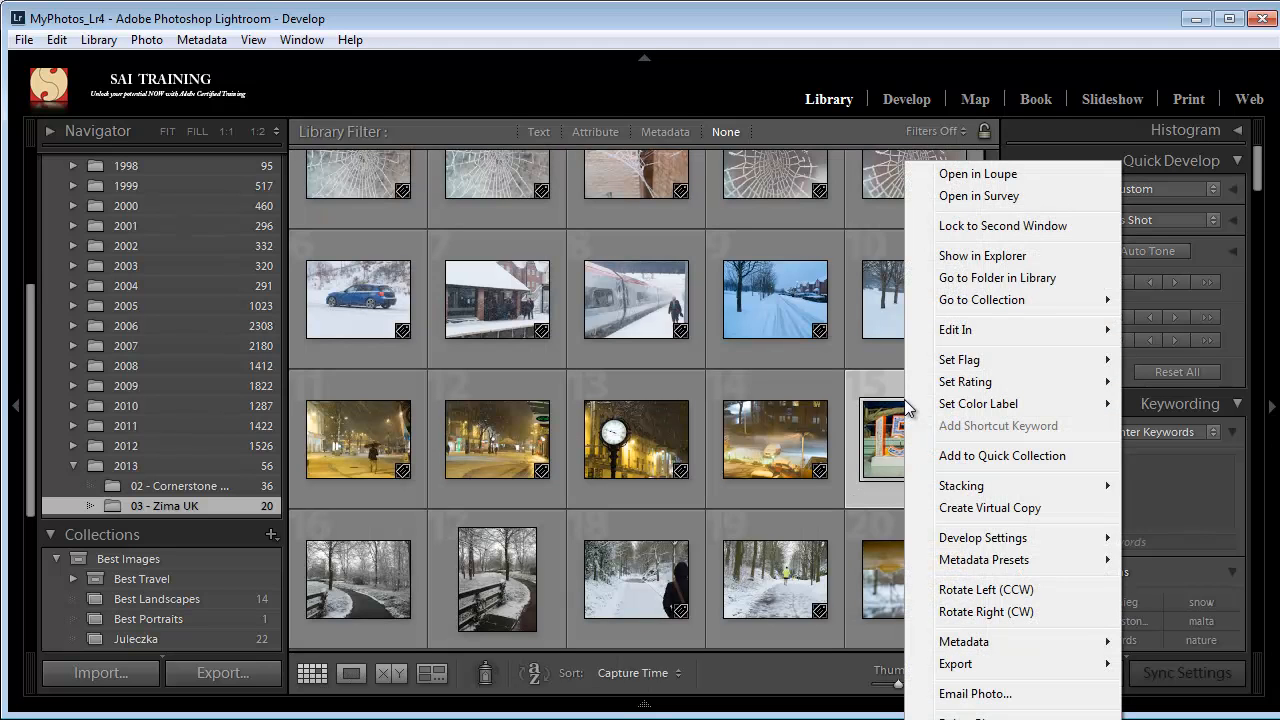
click(981, 255)
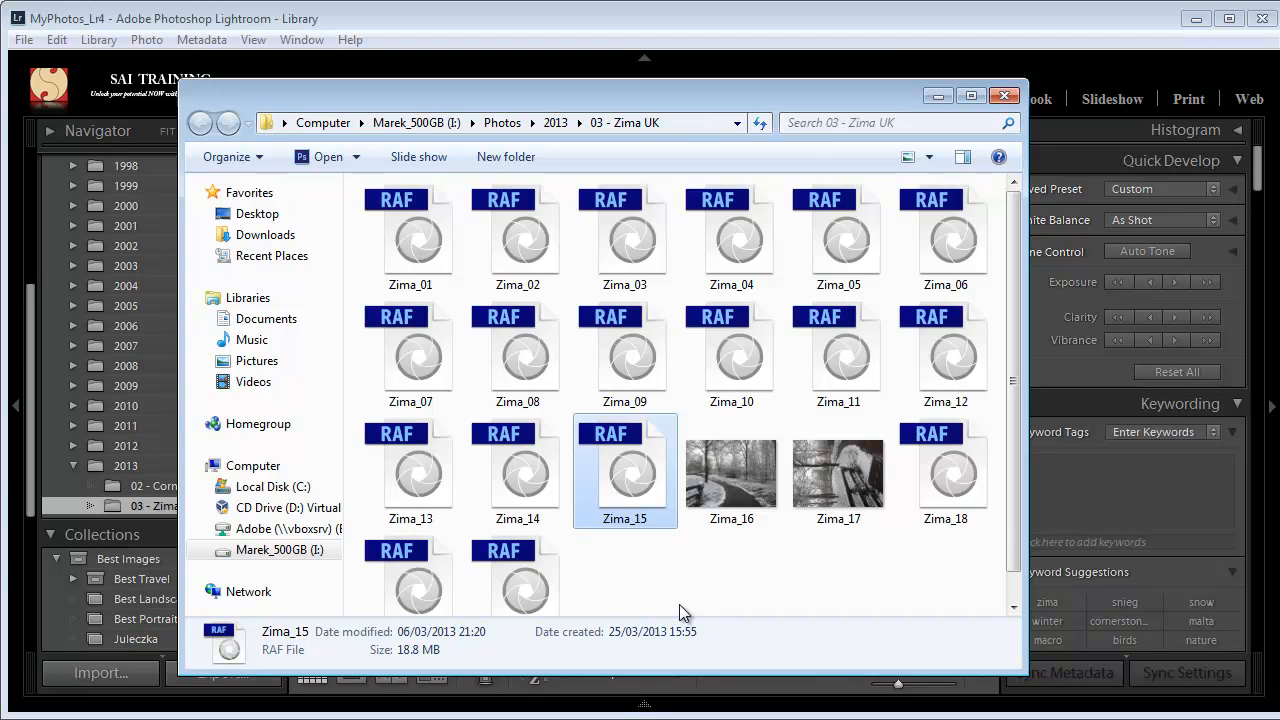
click(1000, 99)
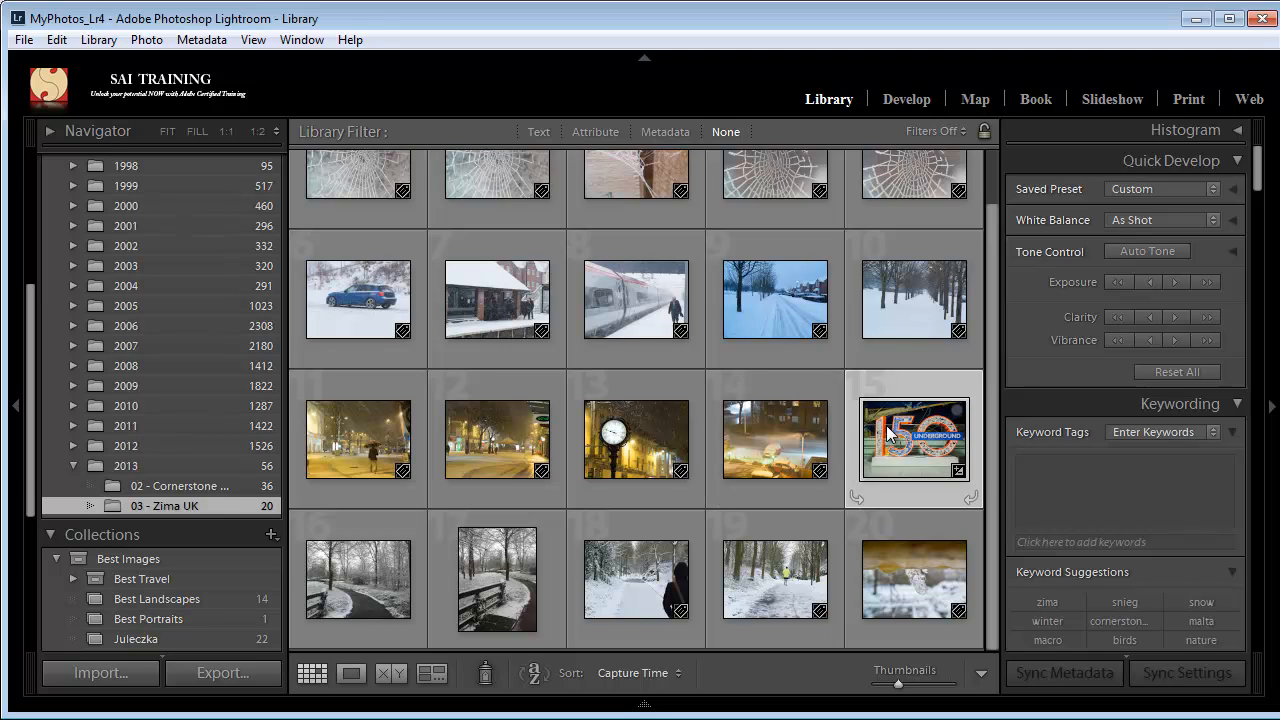
Save the metadata of the selected 150 Underground photo to file.
mouse_move(886, 425)
click(157, 44)
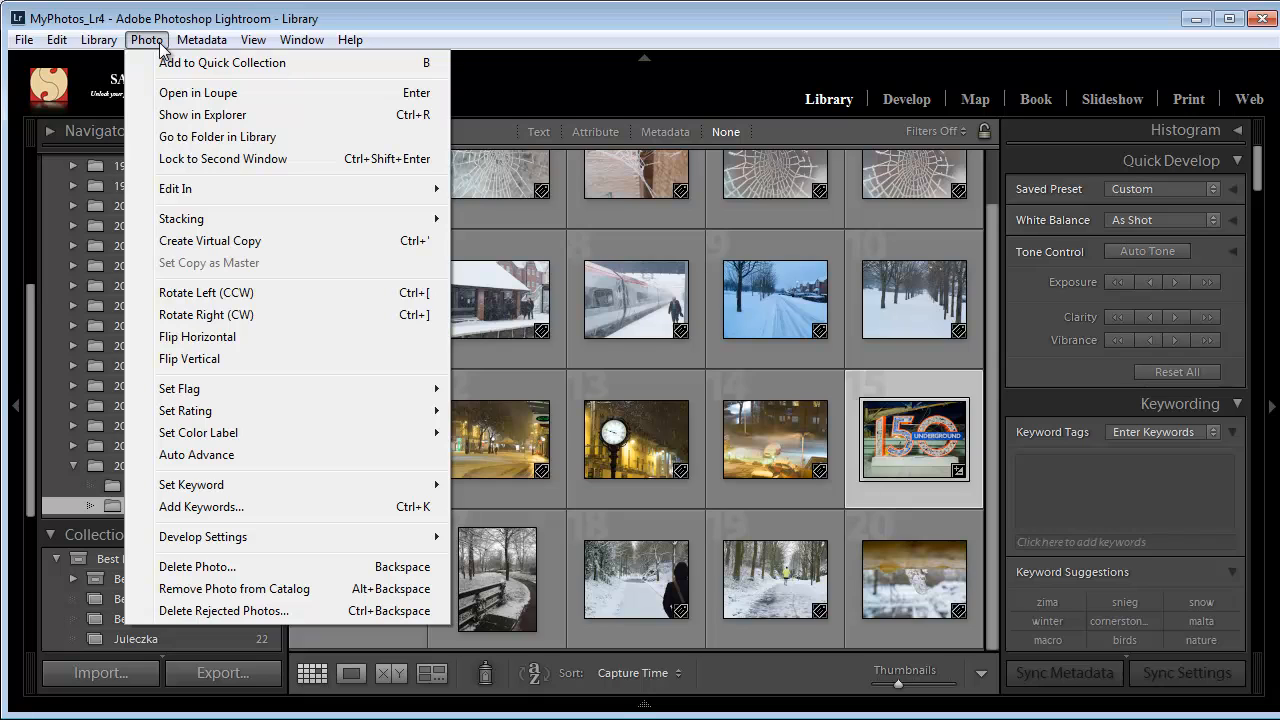
mouse_move(208, 47)
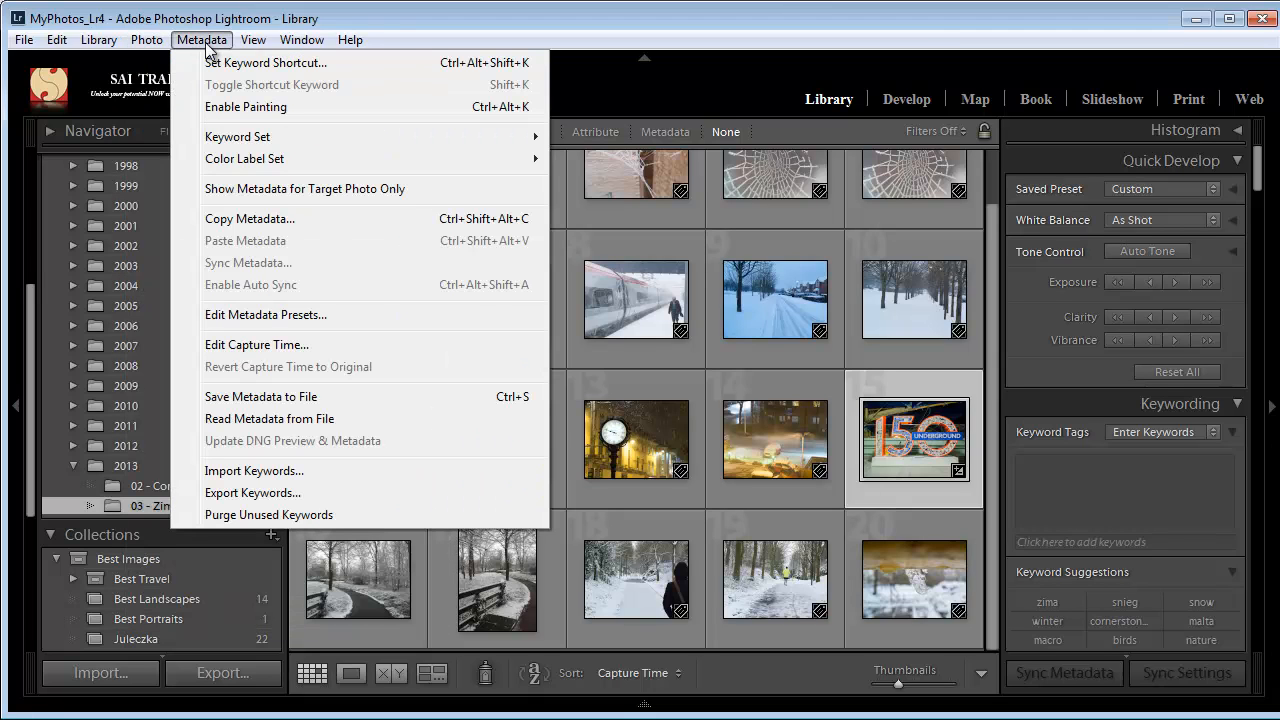
click(350, 402)
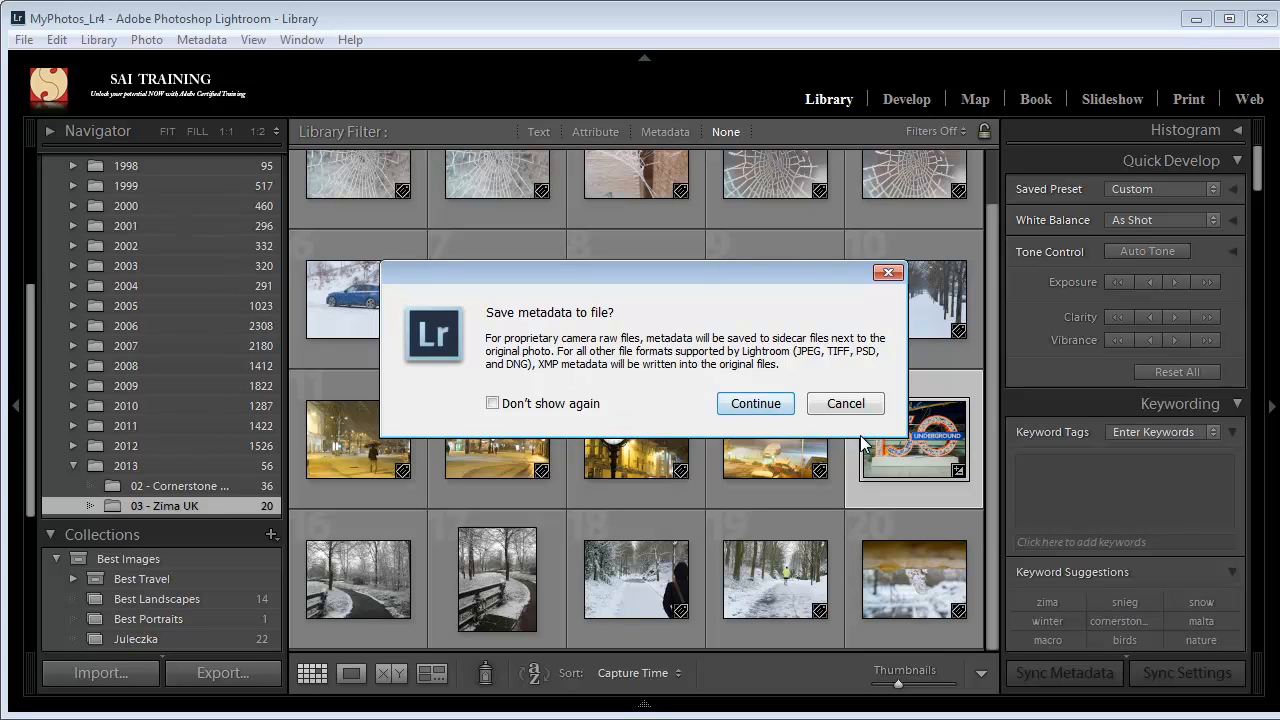
click(755, 403)
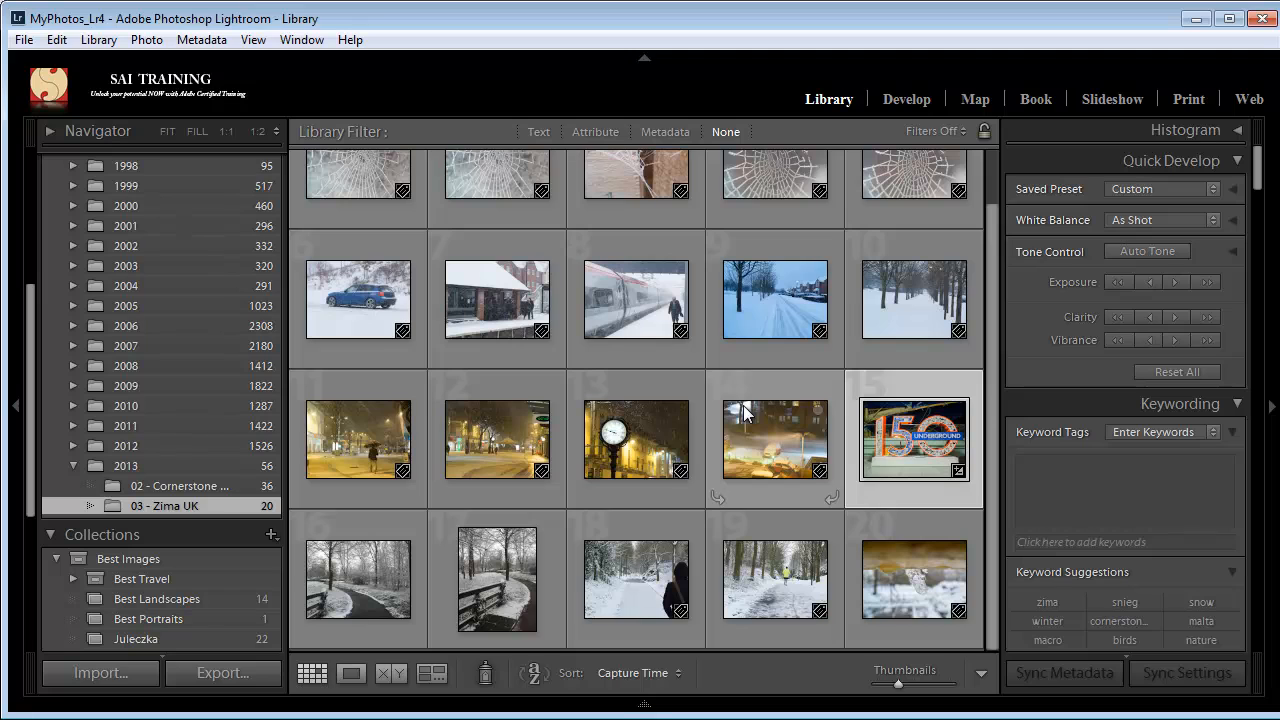
Show the photo's file in Explorer and open its Zima_15.xmp sidecar in Notepad.
right_click(888, 436)
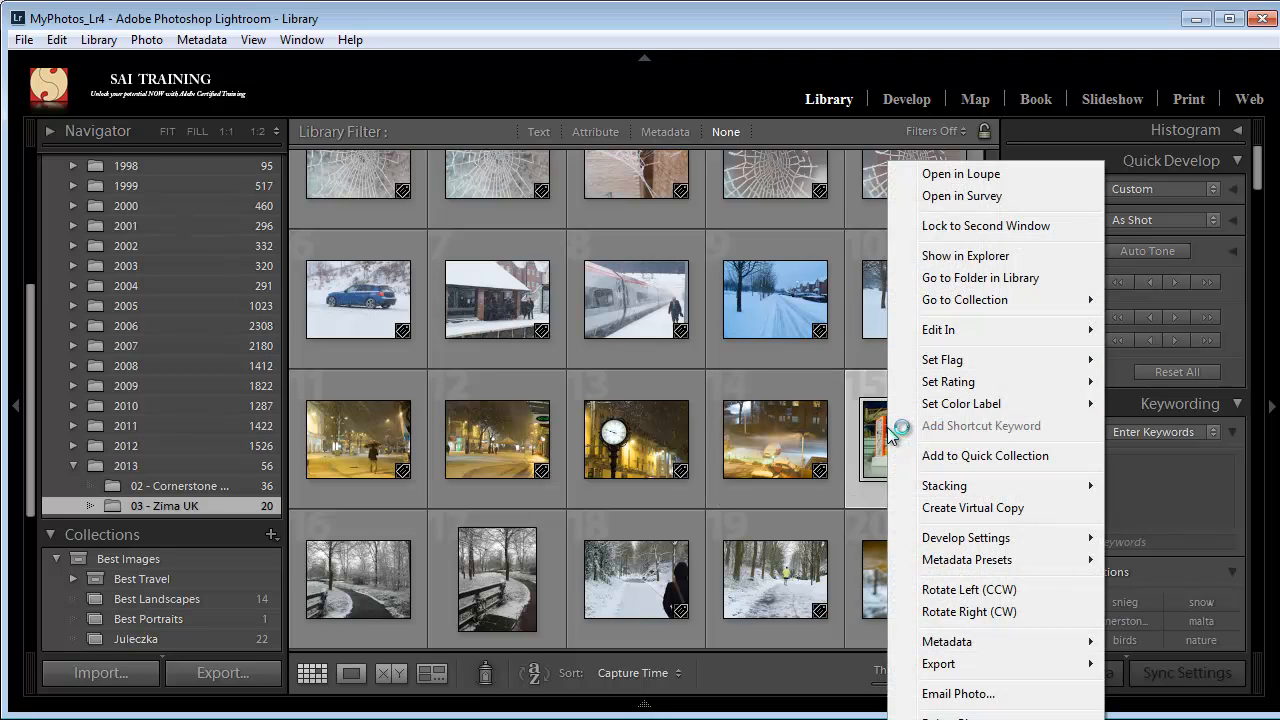
click(997, 258)
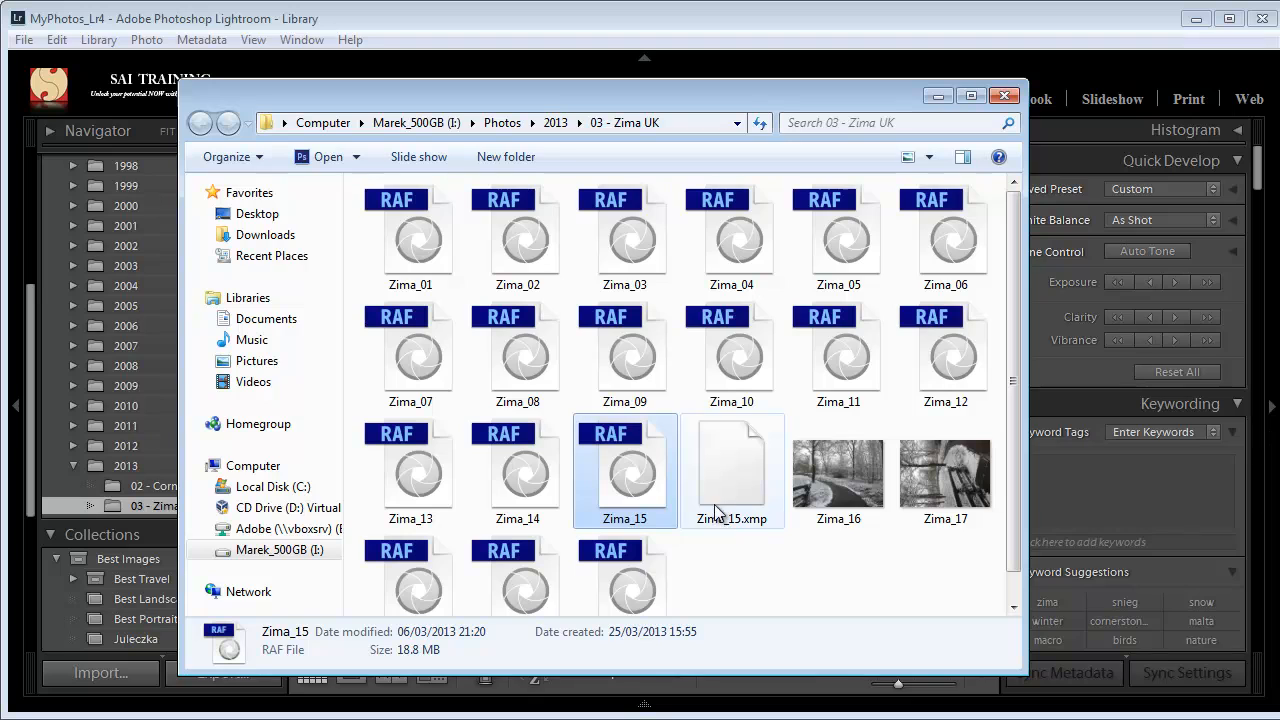
click(731, 469)
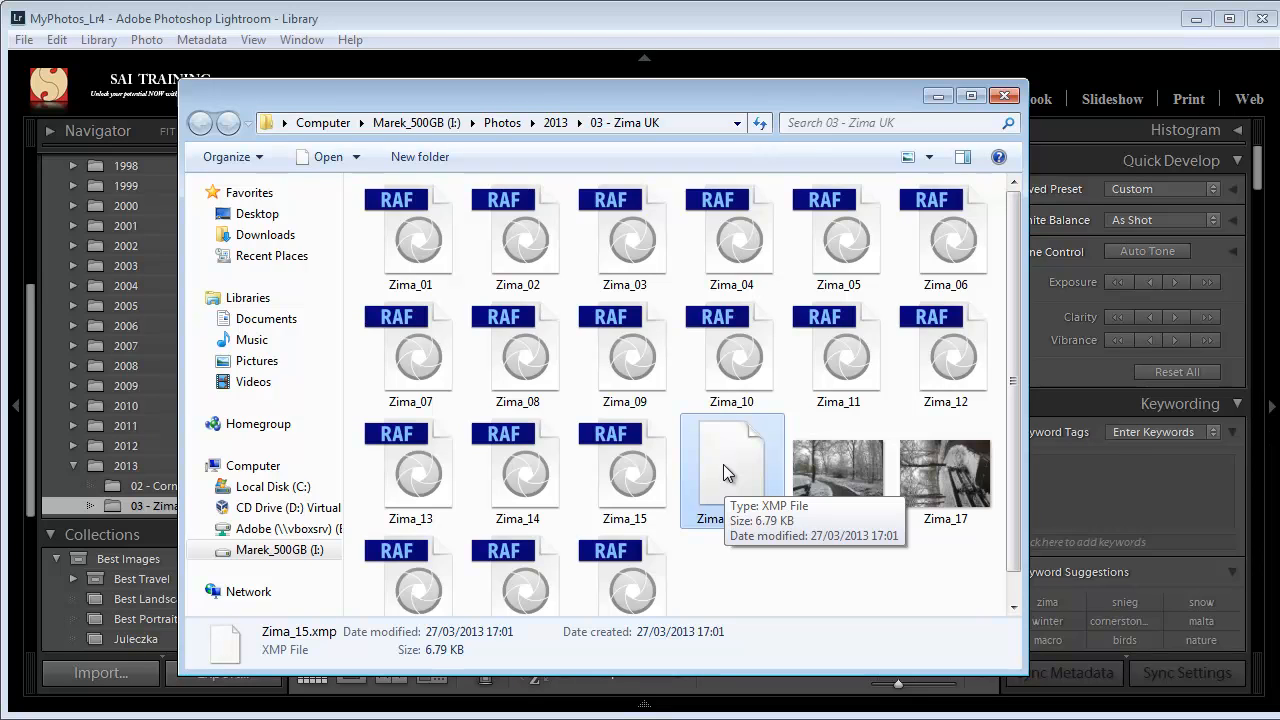
click(357, 157)
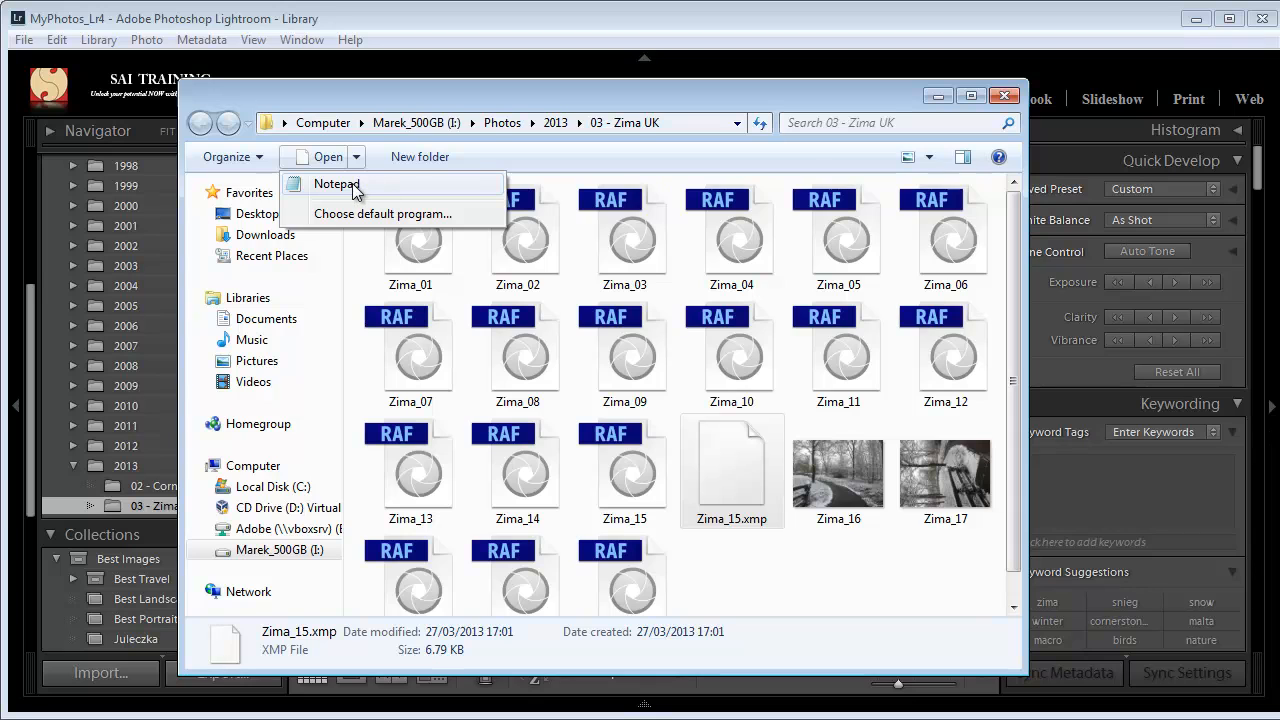
click(336, 184)
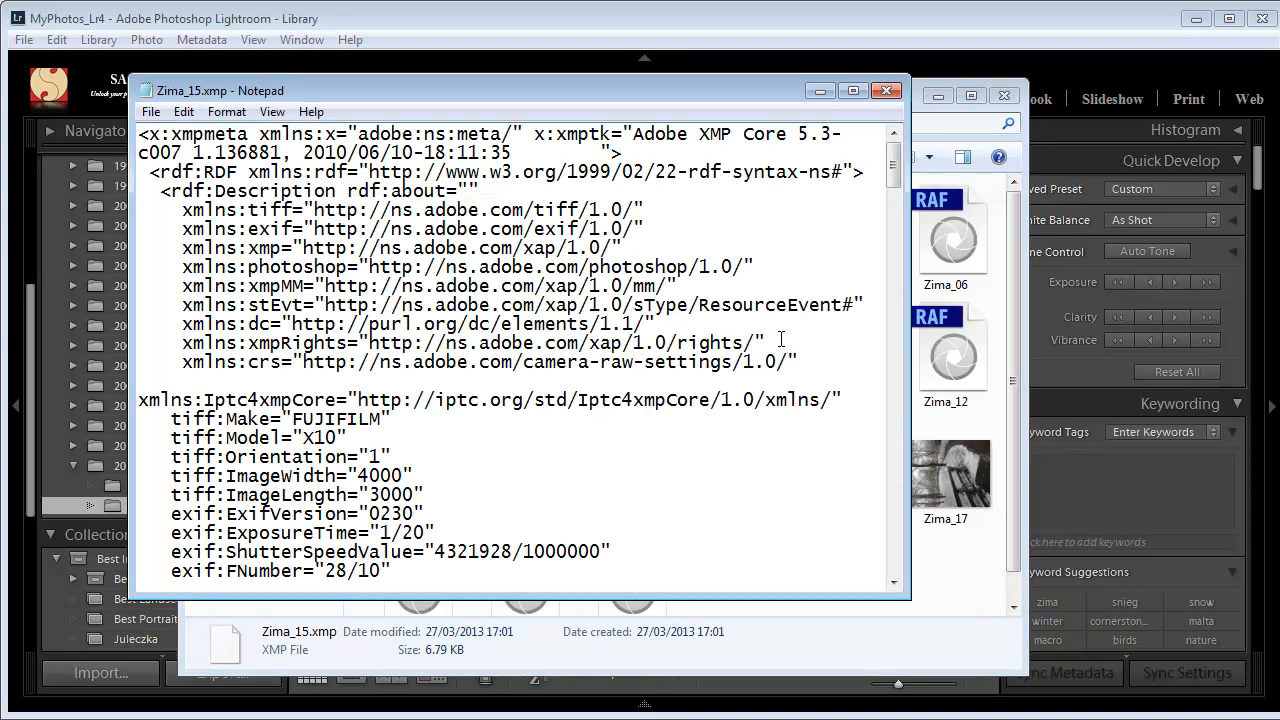
Read through the metadata and develop settings stored in the XMP file, then close it.
drag(893, 178, 886, 562)
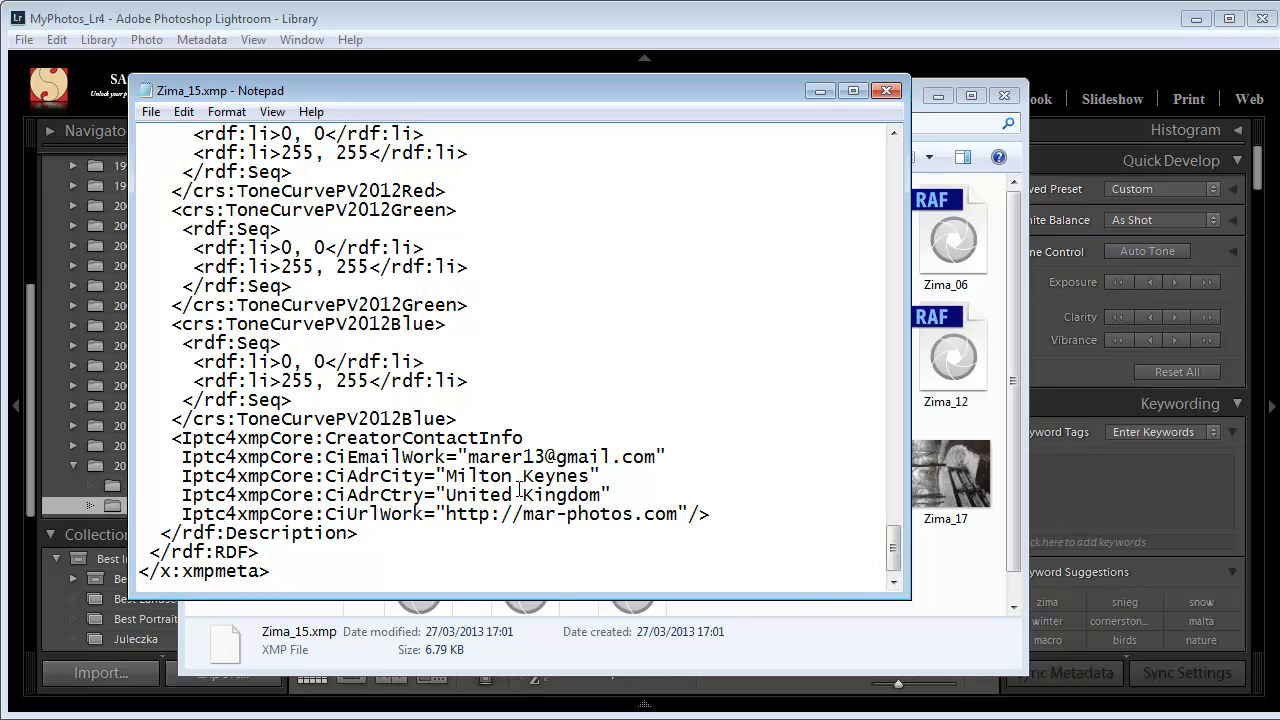
scroll(541, 473, up, 5)
scroll(541, 473, up, 7)
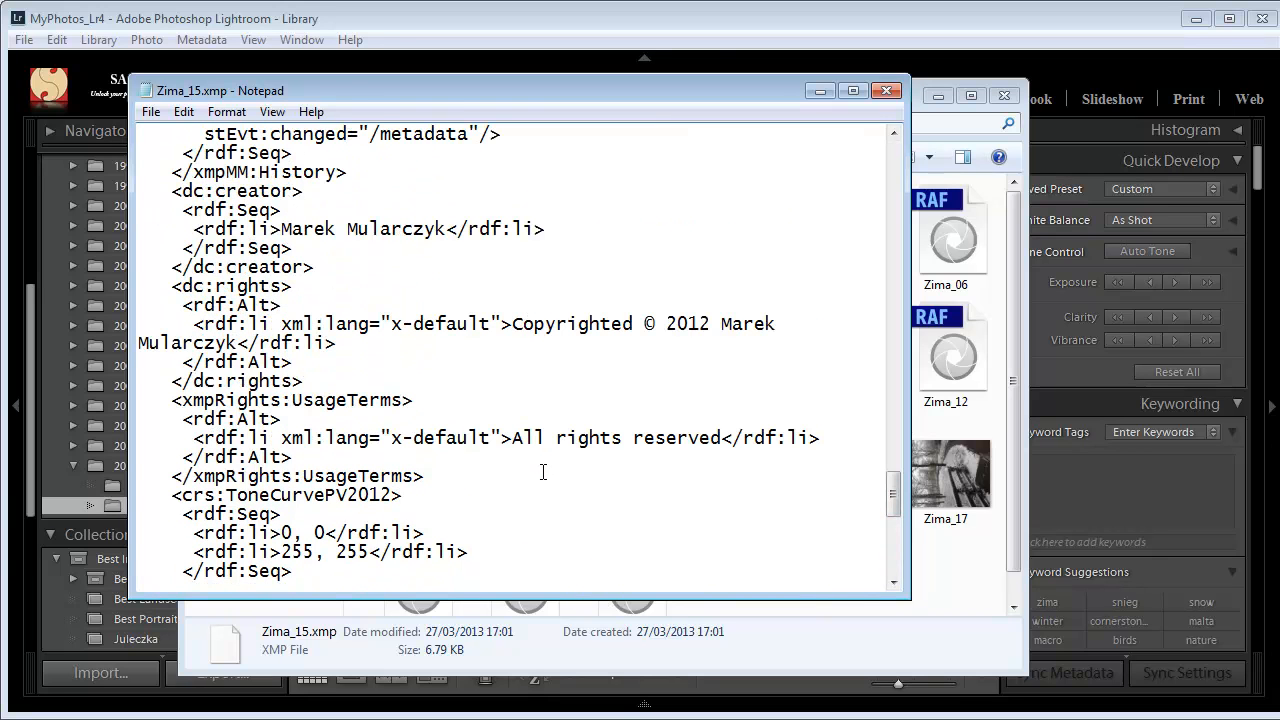
click(886, 92)
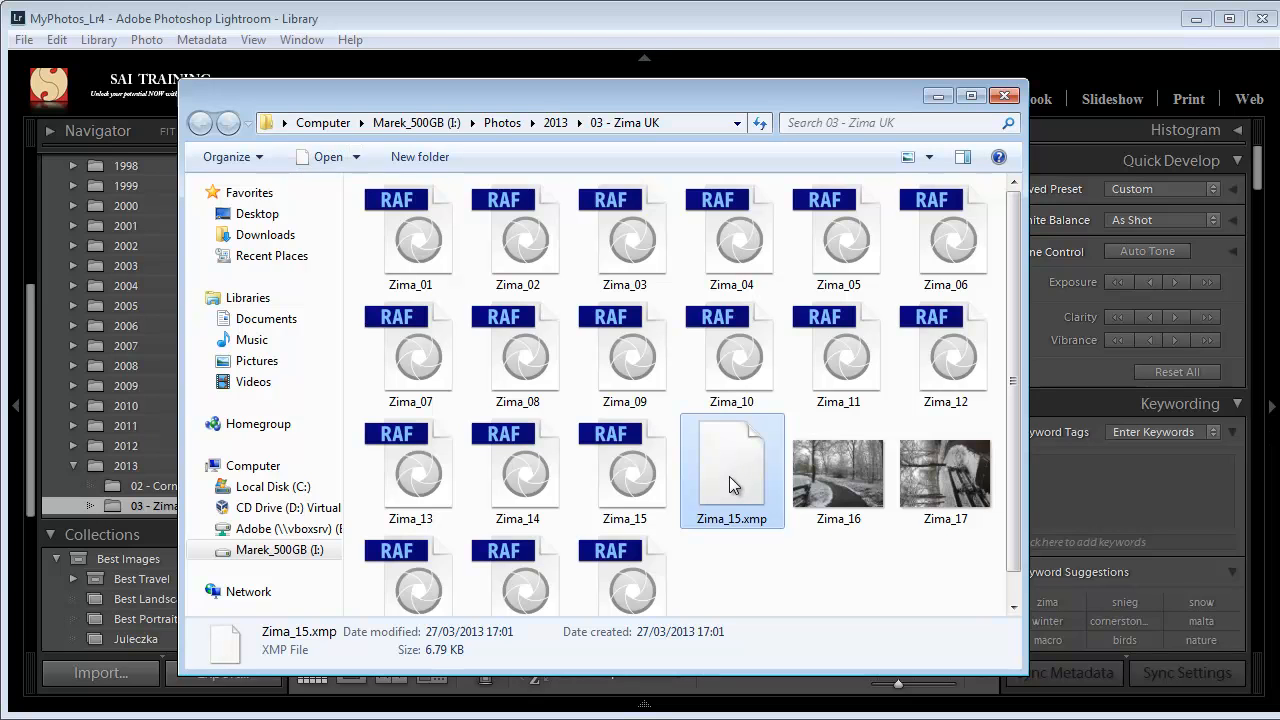
Delete the Zima_15.xmp sidecar file to the Recycle Bin and close the folder window.
key(Delete)
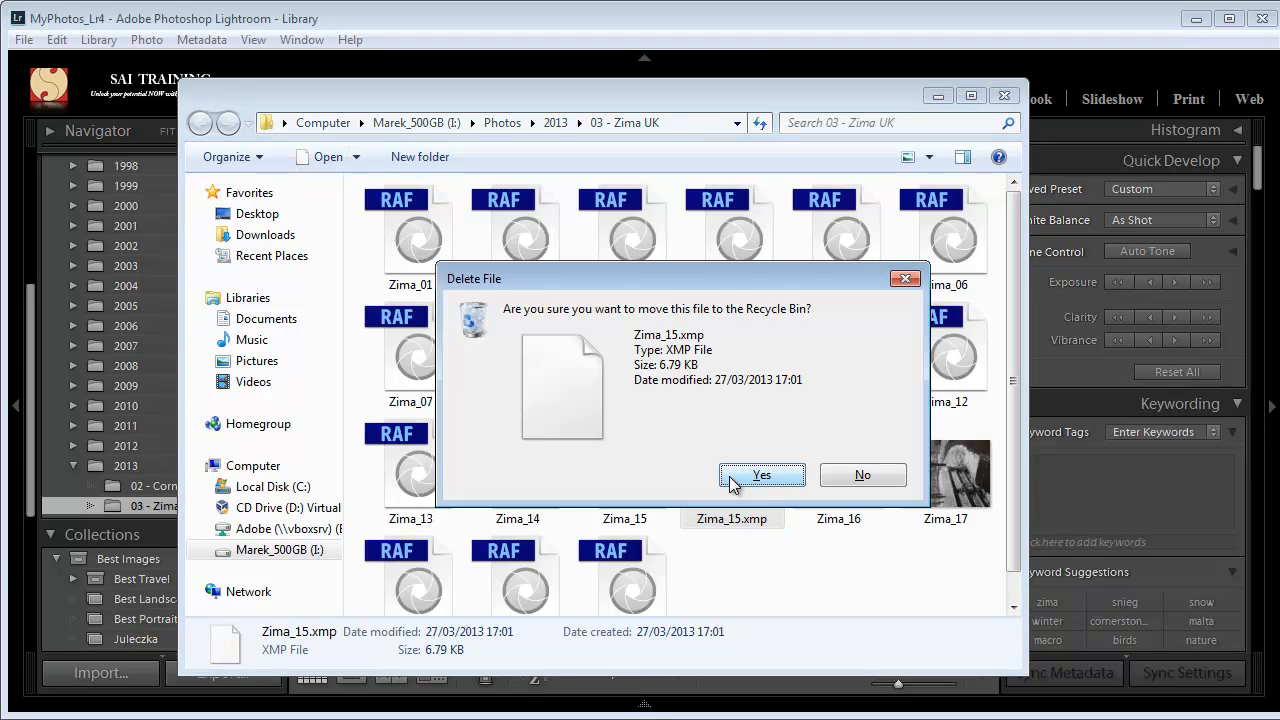
key(Return)
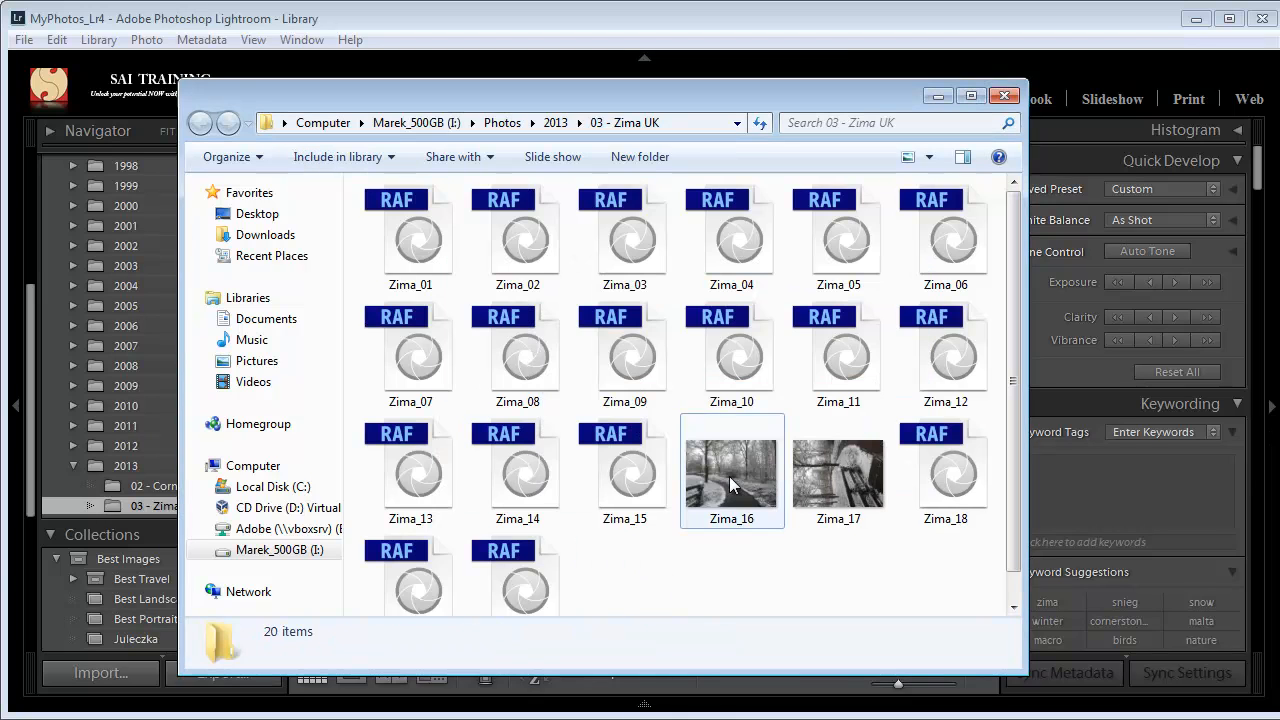
click(1002, 97)
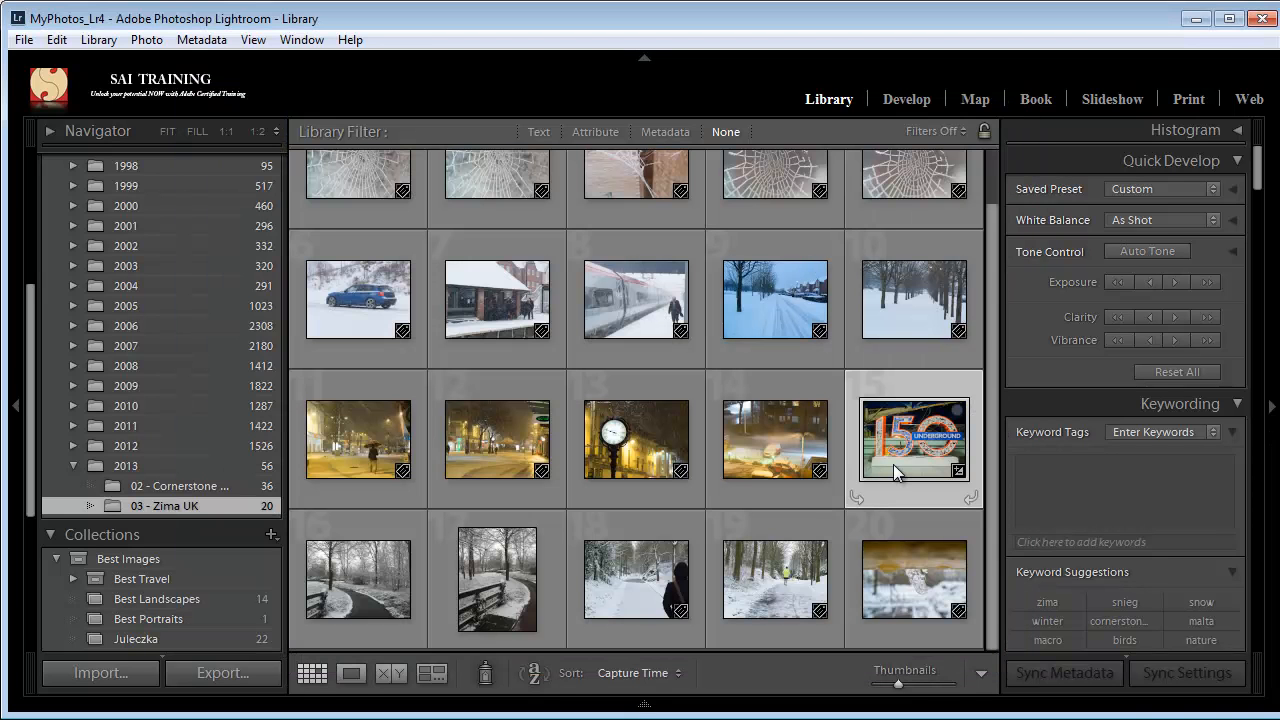
mouse_move(893, 464)
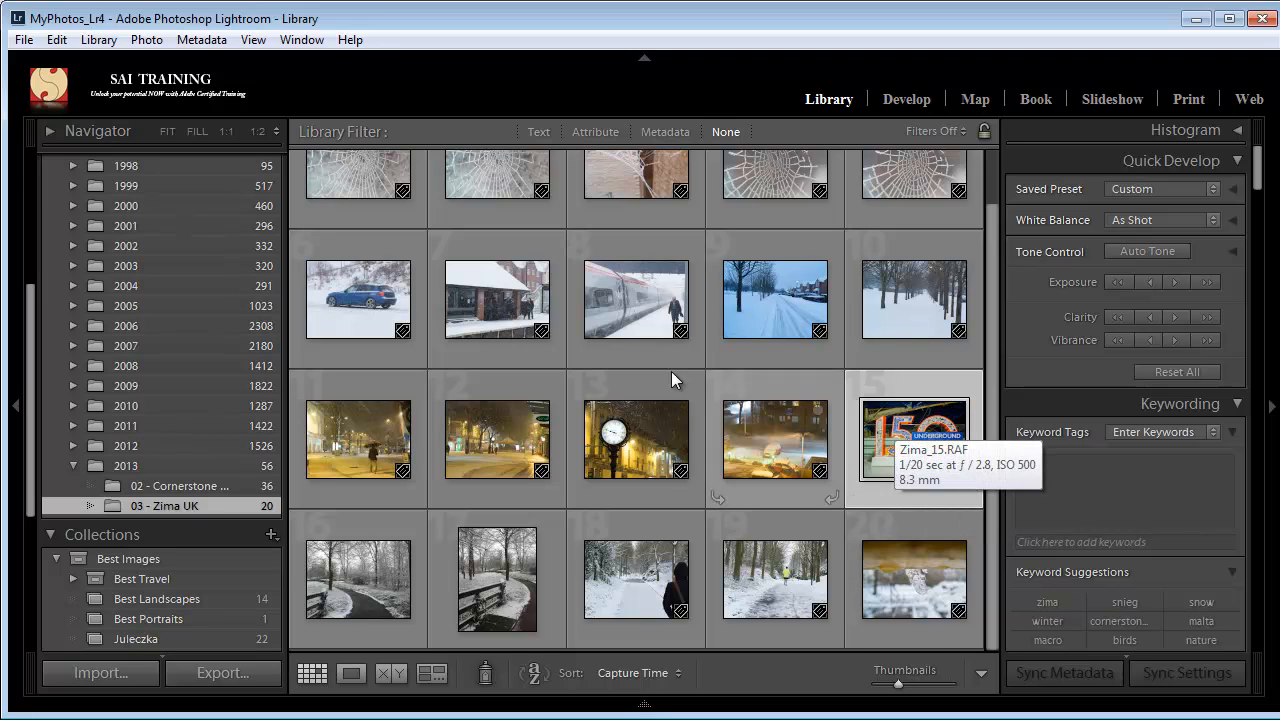
click(203, 40)
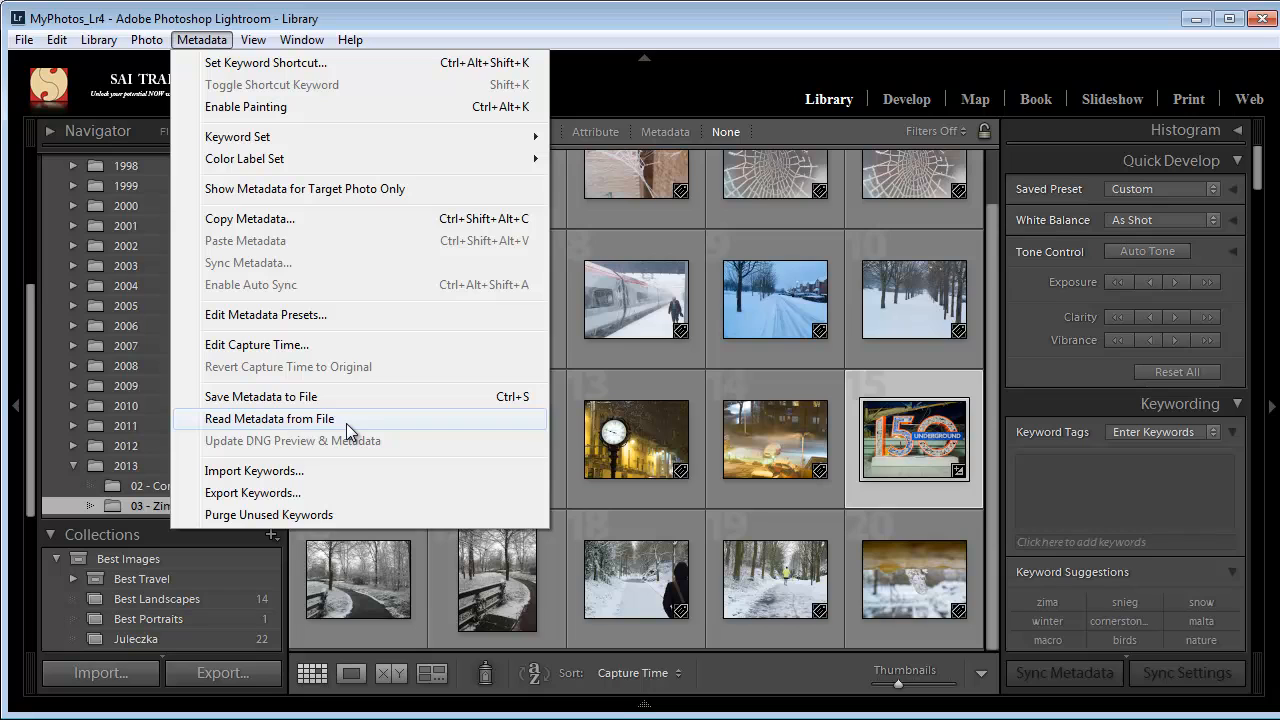
mouse_move(160, 50)
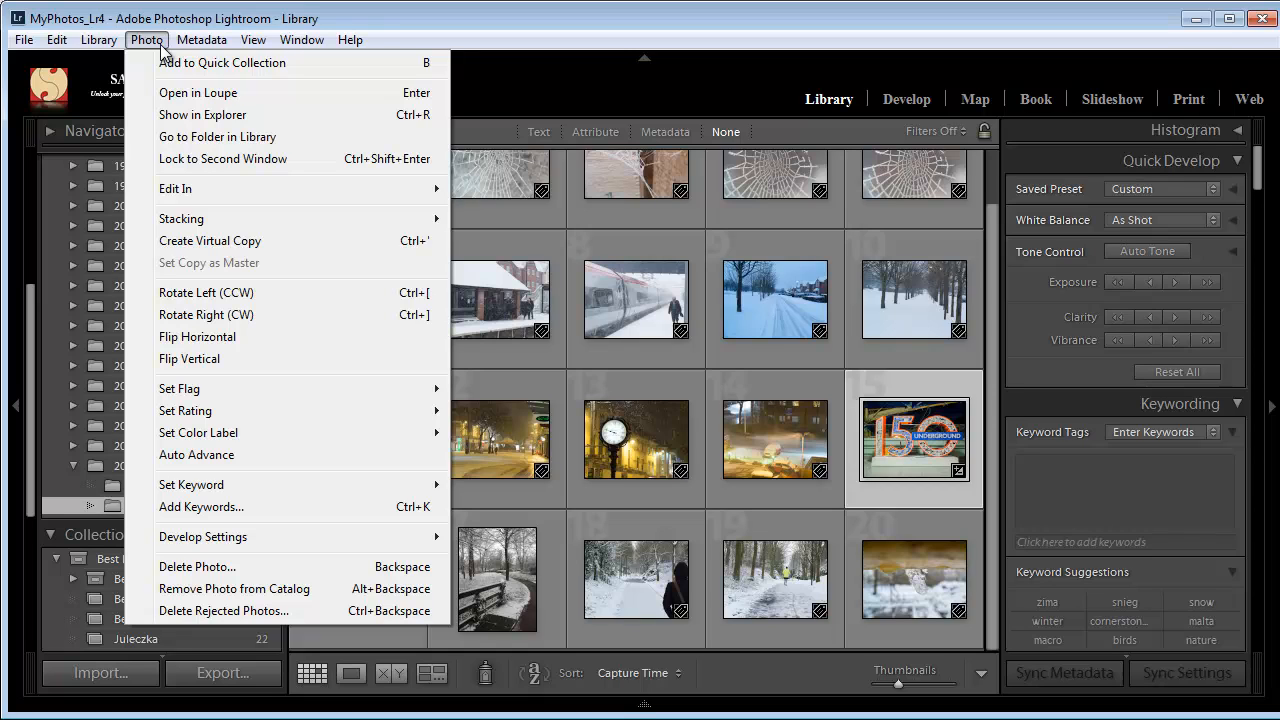
mouse_move(331, 540)
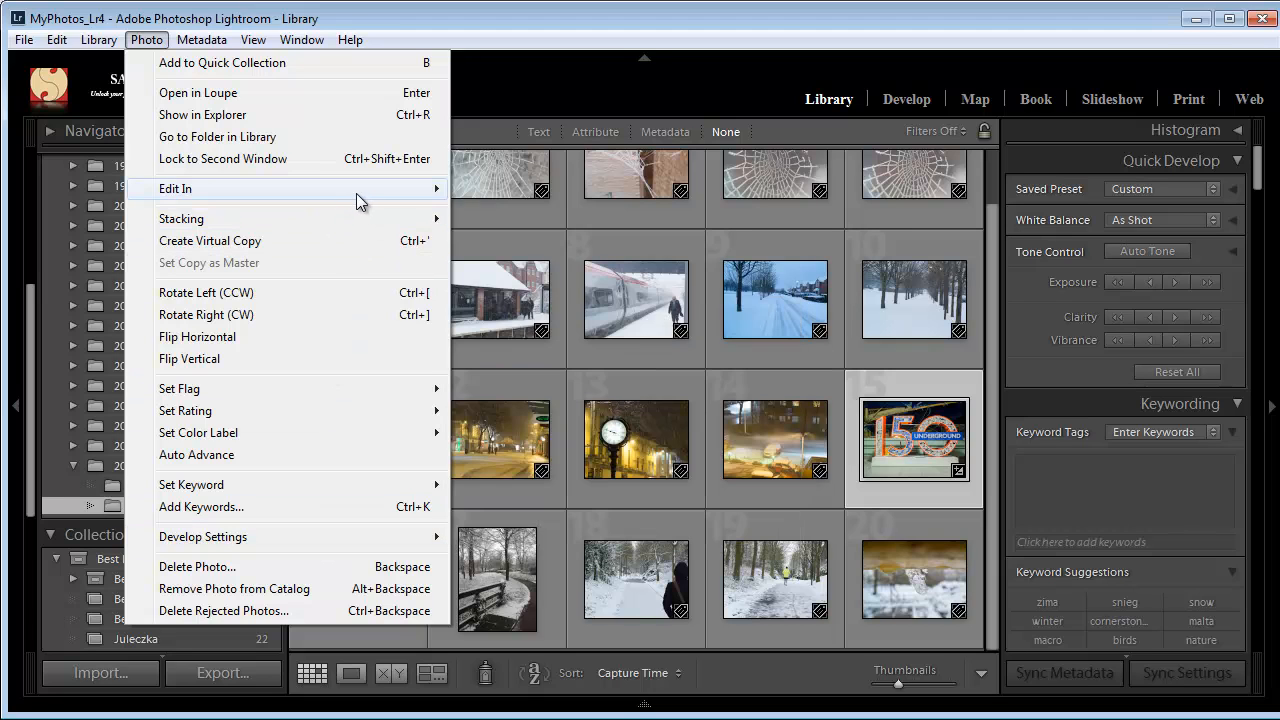
mouse_move(356, 193)
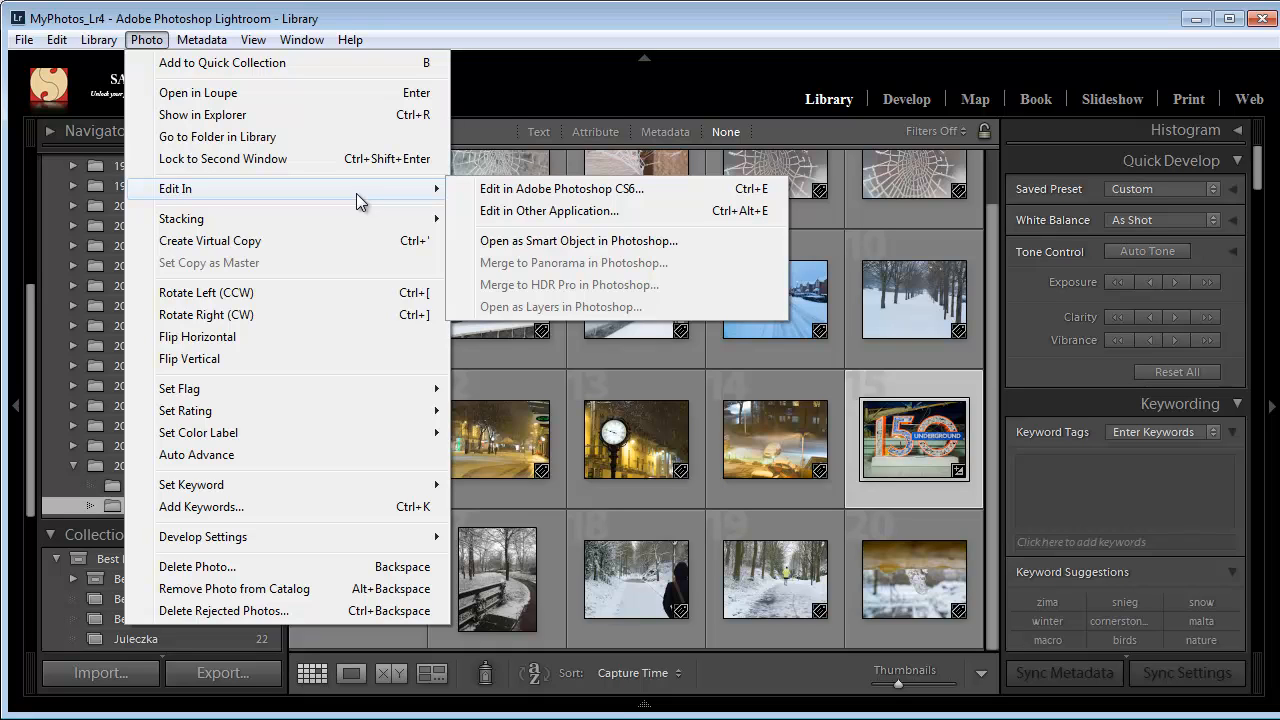
click(914, 458)
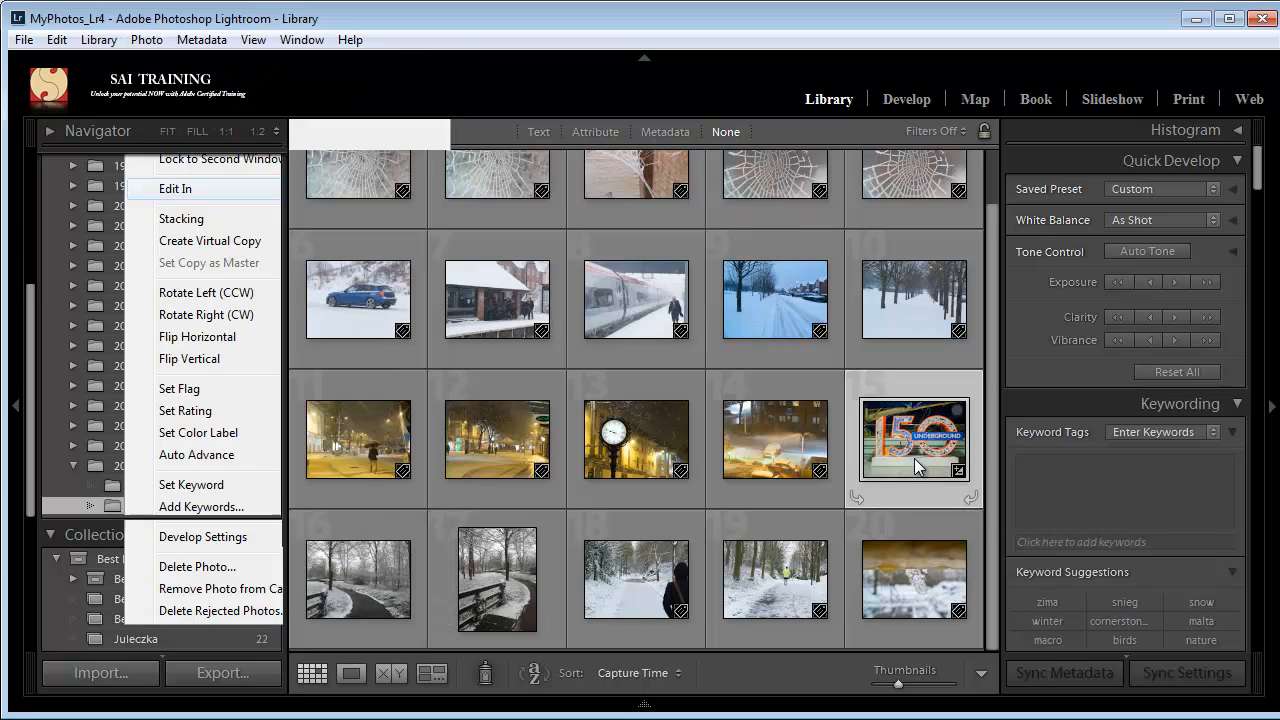